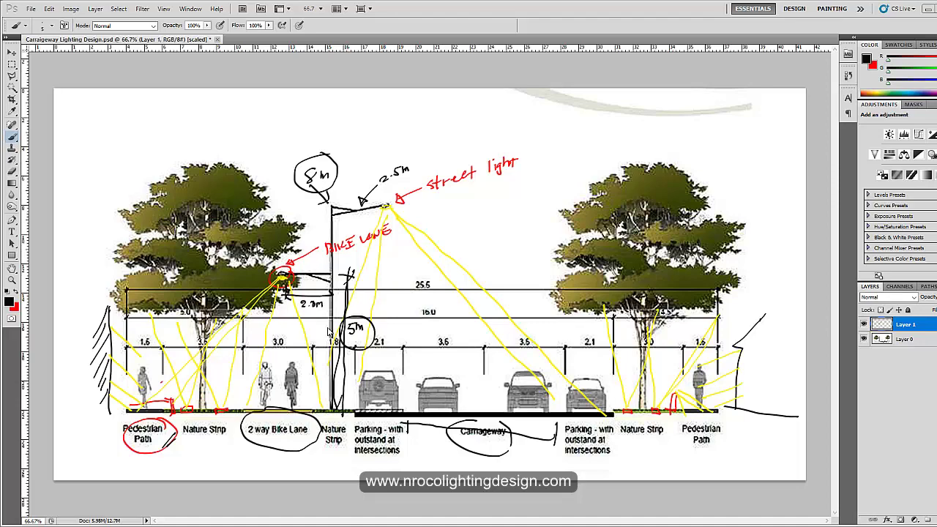
Step: Switch to the DIALux street model and orbit and zoom the DYANA LED road preview diagonally
mouse_move(260, 524)
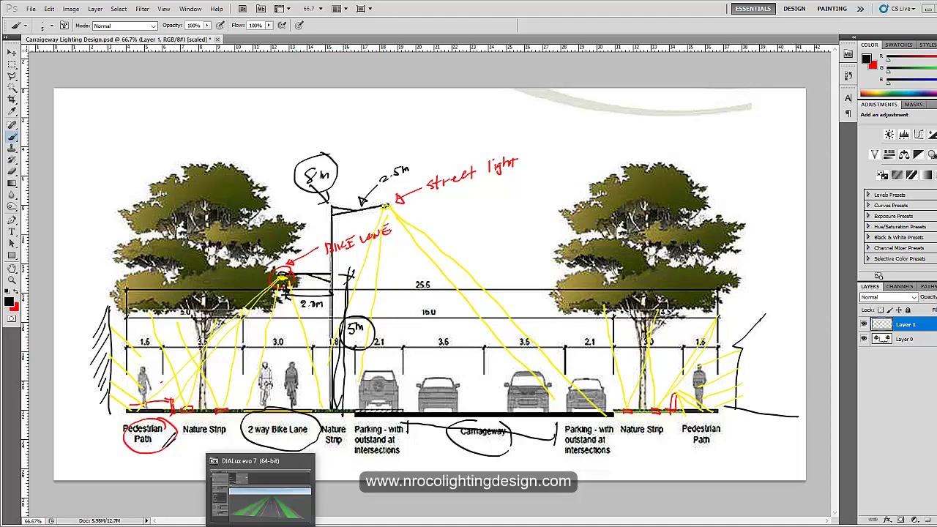
left_click(261, 491)
left_click_drag(331, 328, 405, 320)
scroll(404, 320, "up", 5)
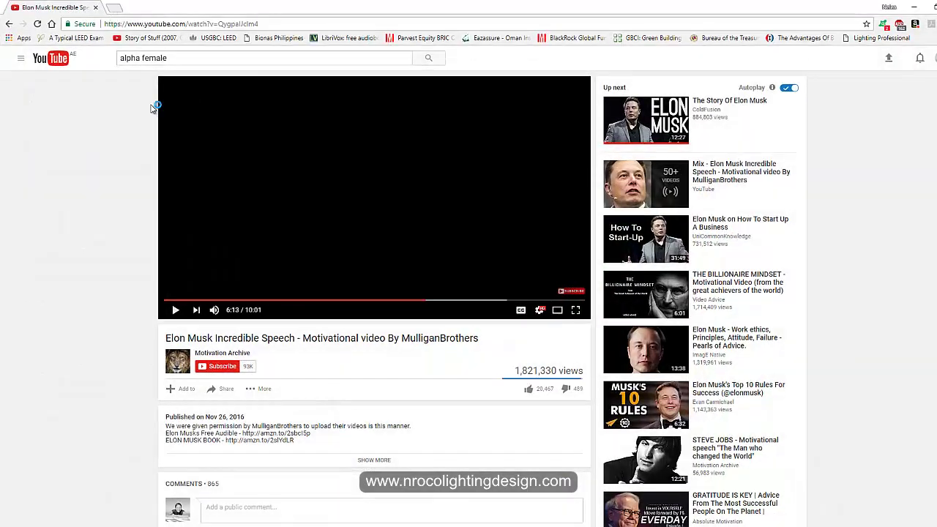
Step: Open the Thorn Lighting website and go to its Products page
key("ctrl+t")
type("thor")
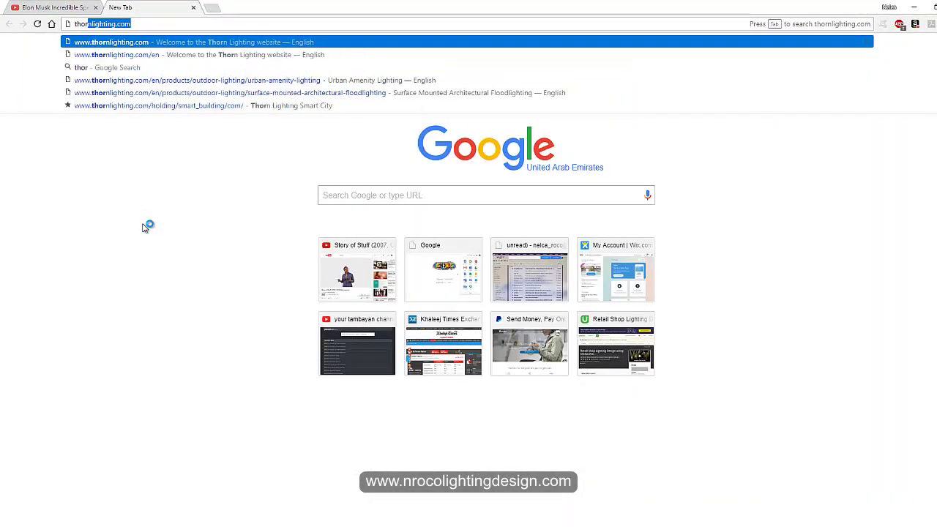
key("Return")
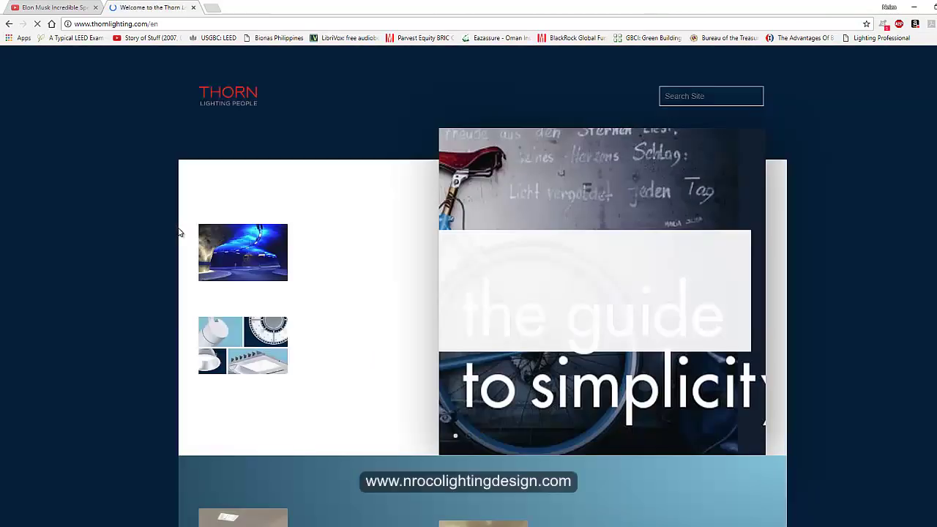
left_click(350, 97)
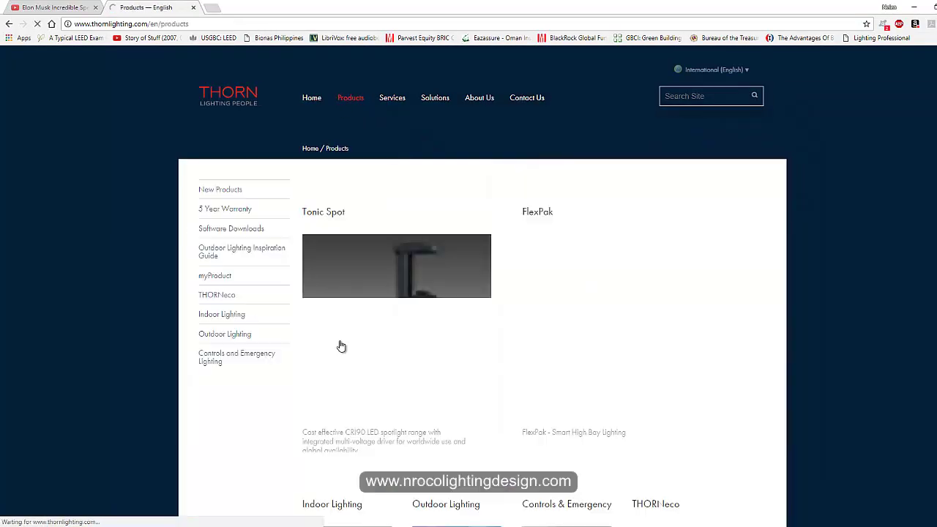
Step: Browse to Outdoor Lighting > Road Lighting products
scroll(437, 359, "down", 3)
left_click(438, 358)
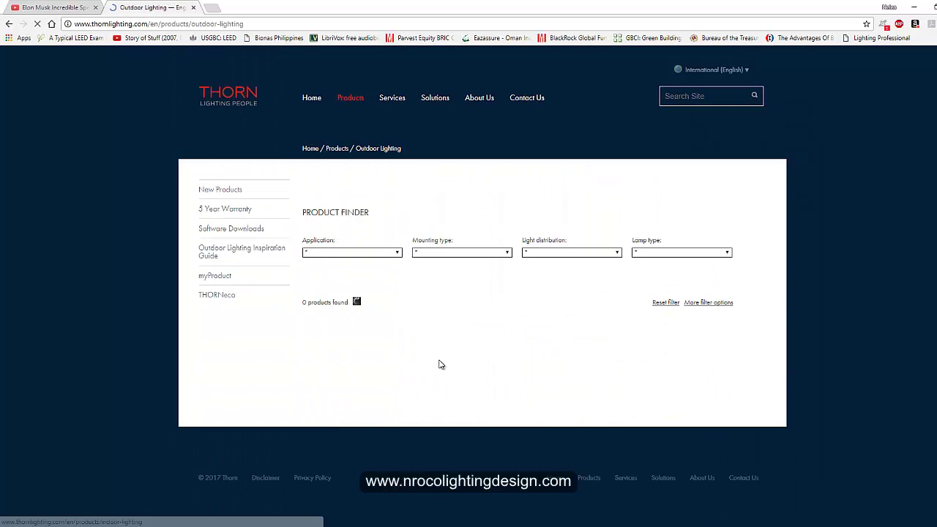
scroll(513, 342, "down", 3)
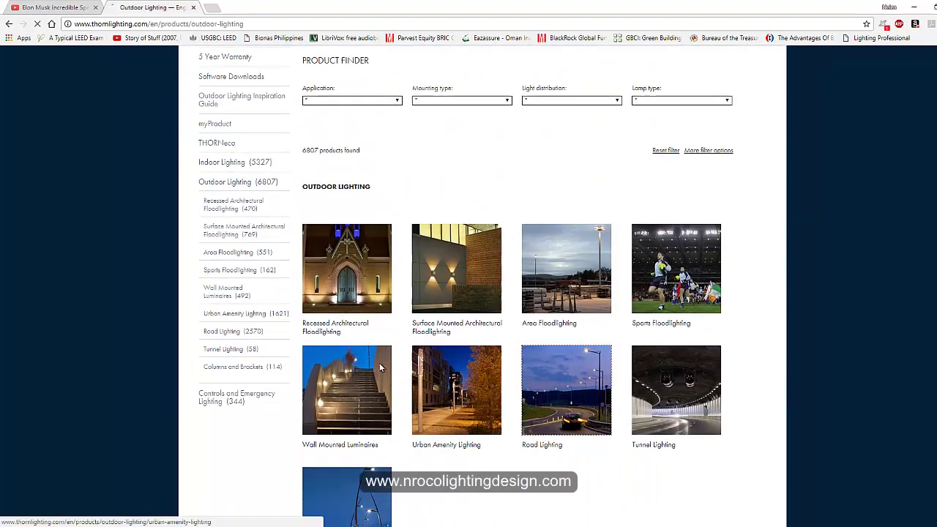
left_click(547, 414)
Step: Filter the Road Lighting products to LED lamp type and browse for R2L2
scroll(545, 305, "down", 1)
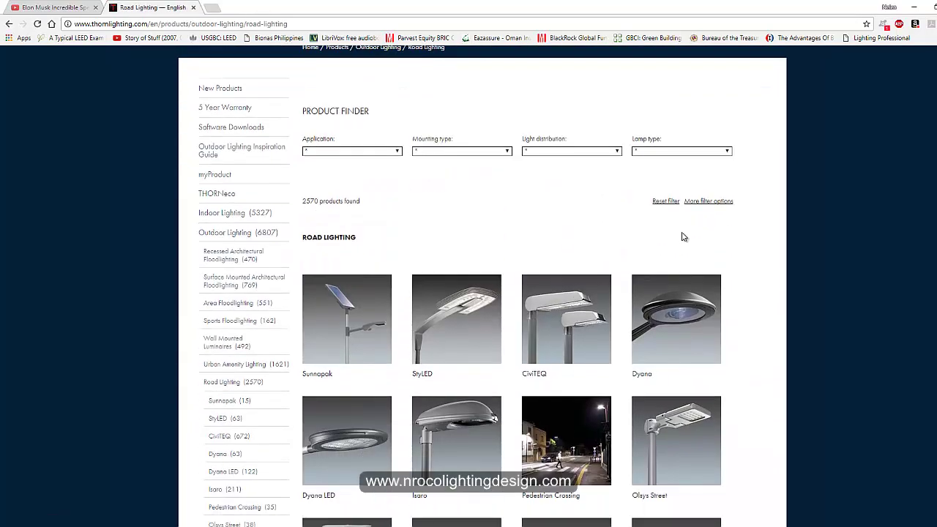
left_click(667, 157)
left_click(654, 204)
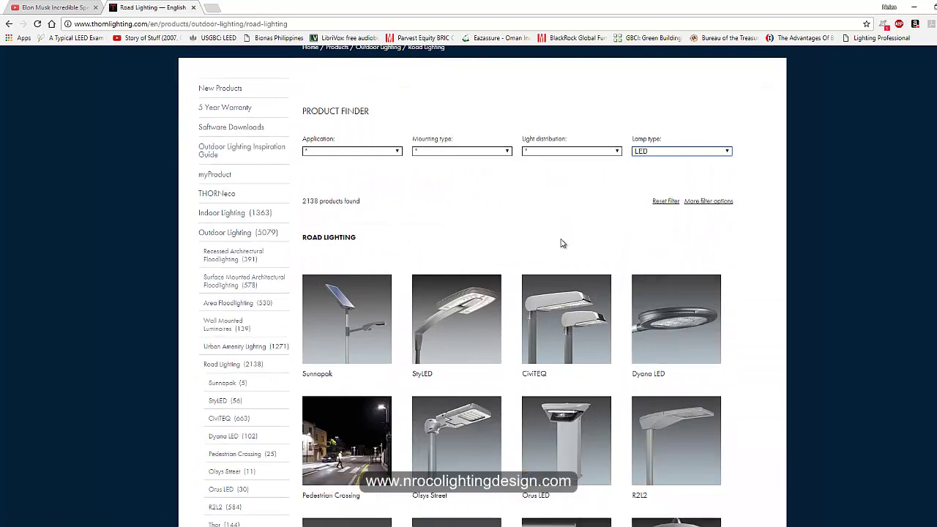
scroll(561, 243, "down", 2)
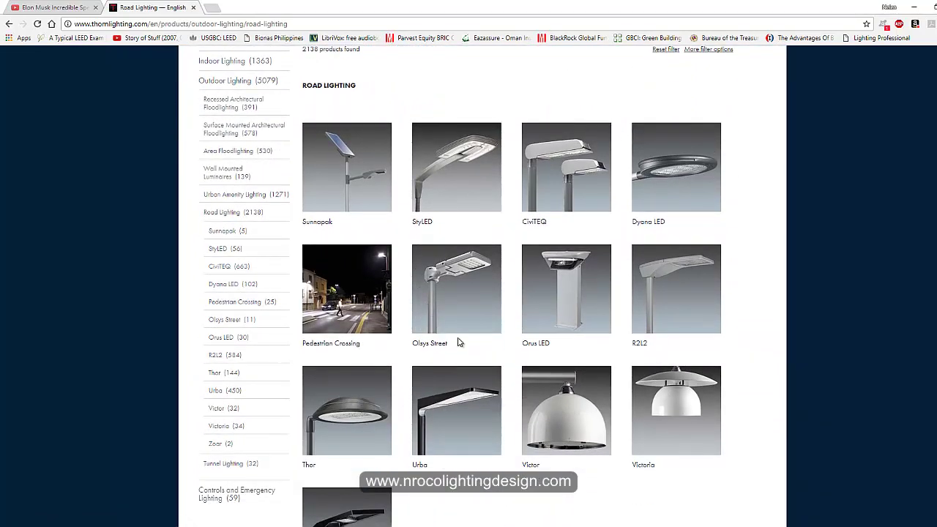
scroll(454, 382, "down", 1)
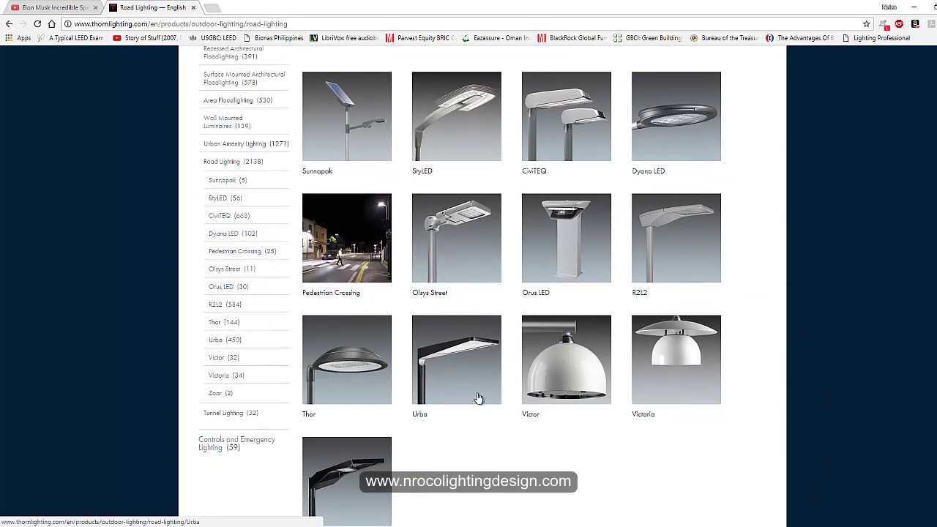
Step: Open the R2L2 page and save the R2L2 Small narrow-road-optic DIALux file as 259035.uld
left_click(679, 231)
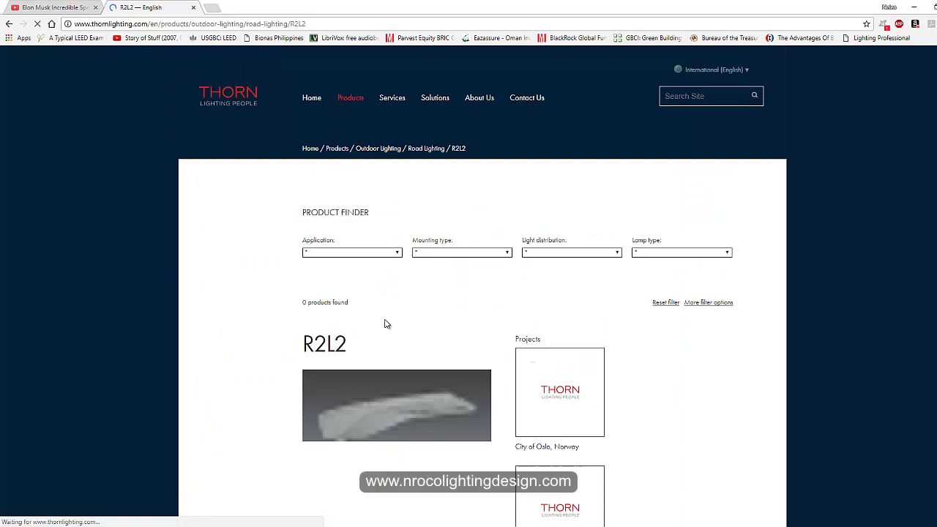
scroll(389, 330, "down", 3)
scroll(396, 344, "down", 10)
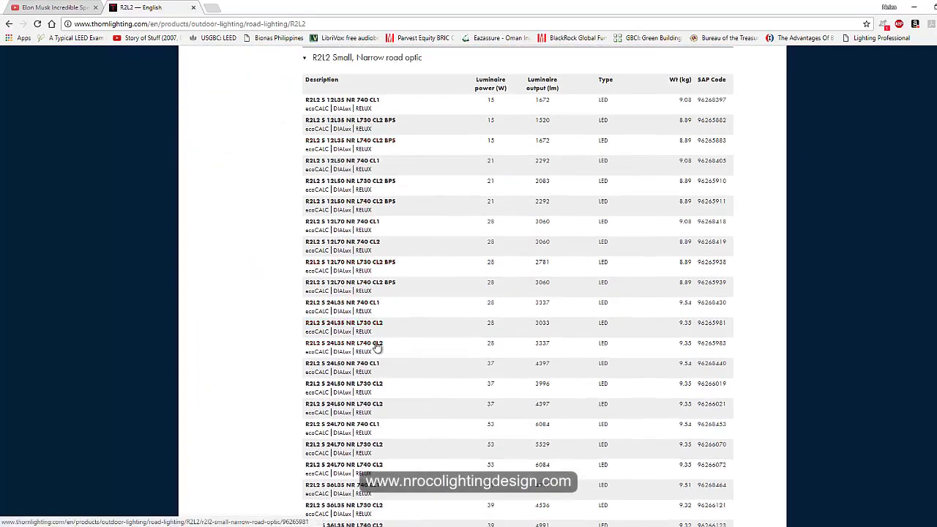
scroll(388, 382, "down", 3)
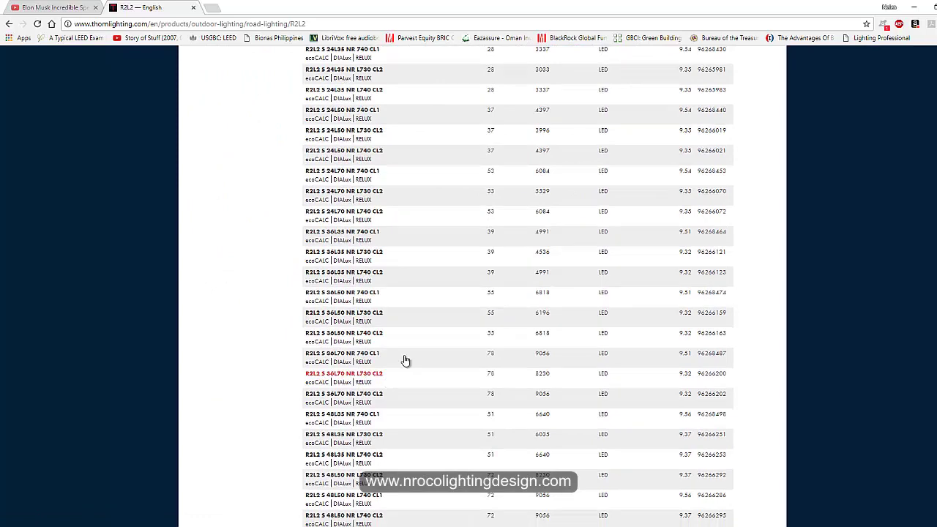
scroll(416, 347, "down", 1)
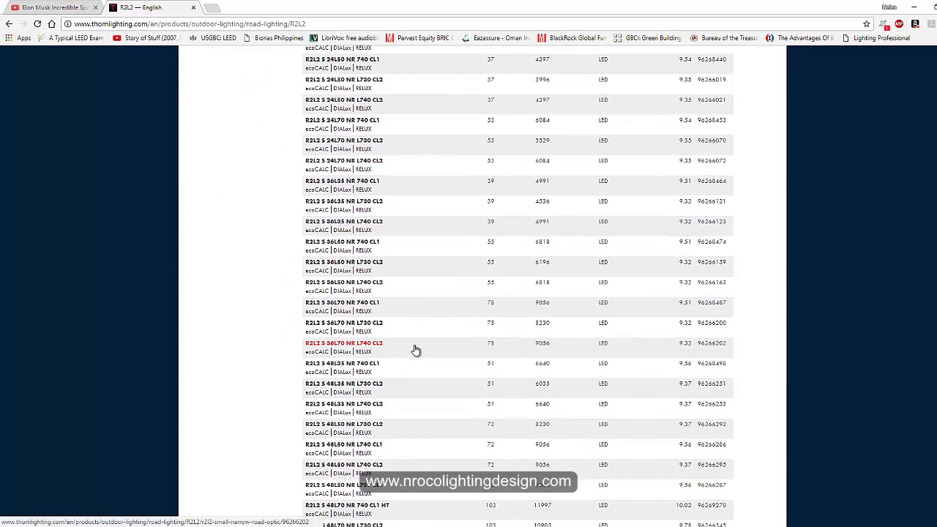
left_click(339, 314)
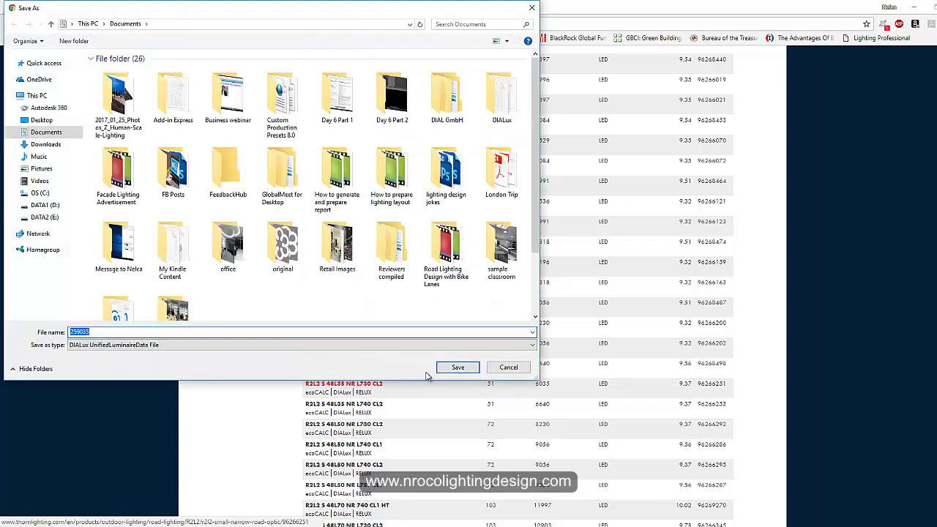
left_click(457, 368)
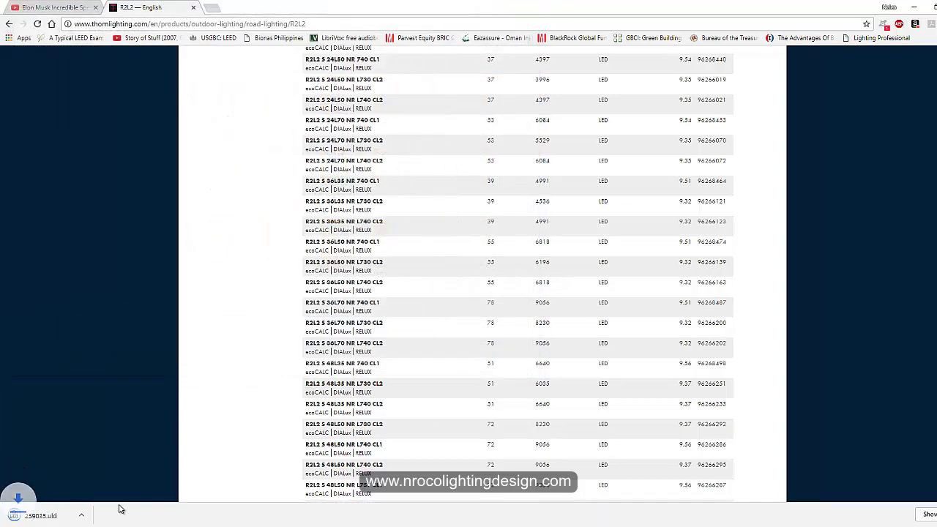
Step: Open 259035.uld, then save the R2L2 S 24L50 NR 740 CL1 DIALux file as 258988.uld
left_click(39, 517)
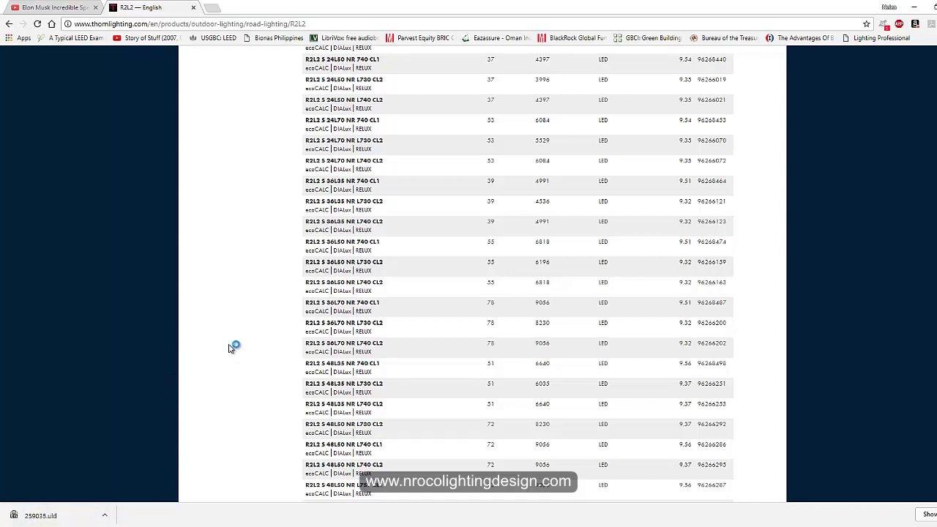
scroll(245, 351, "up", 4)
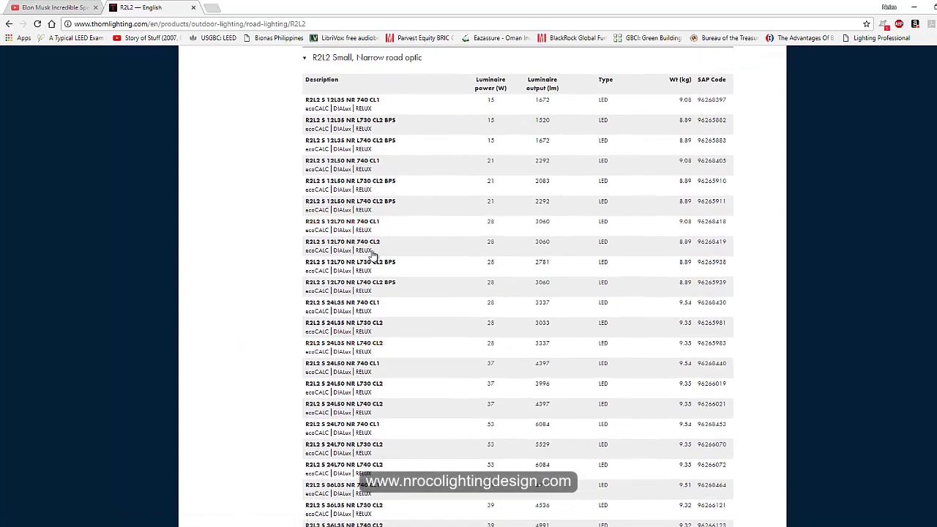
scroll(410, 439, "down", 2)
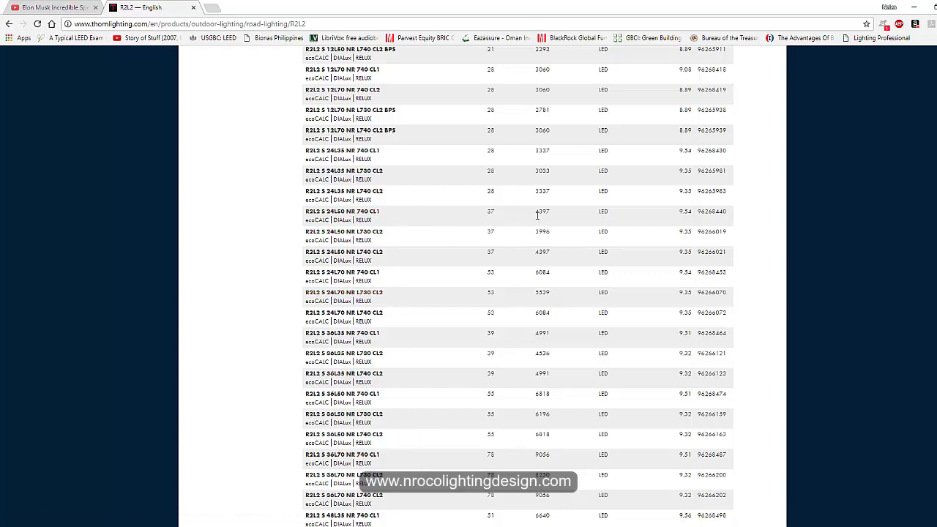
left_click(339, 222)
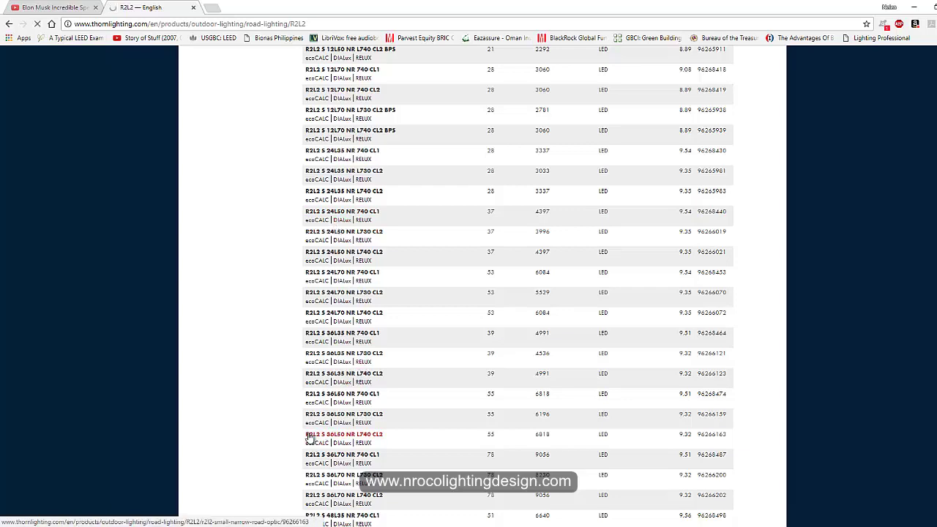
left_click(454, 367)
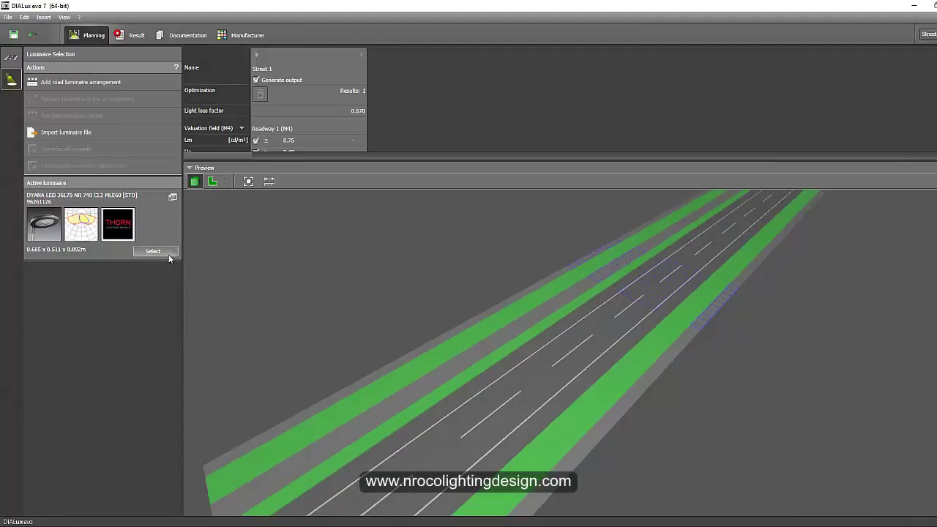
Step: Make R2L2 S 48L35 PWC L740 CL1 the active luminaire, cancelling the file import
left_click(168, 251)
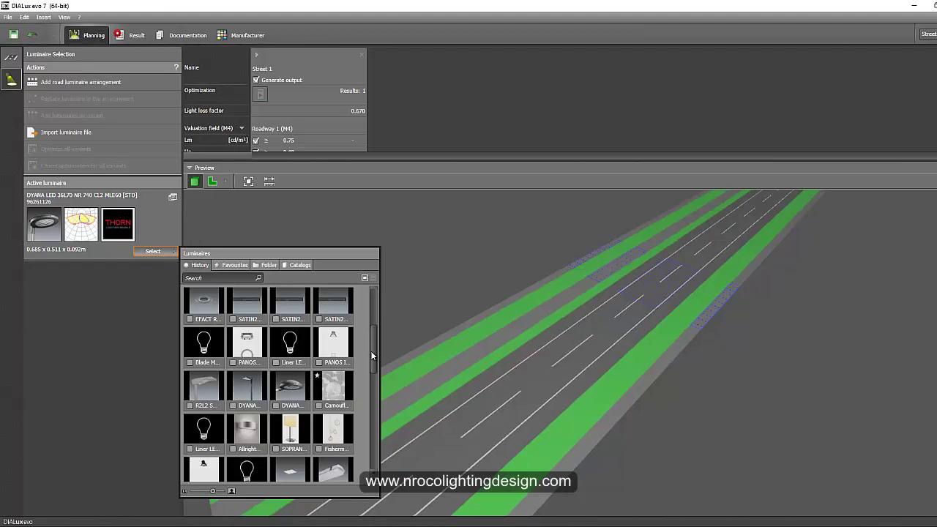
left_click(215, 390)
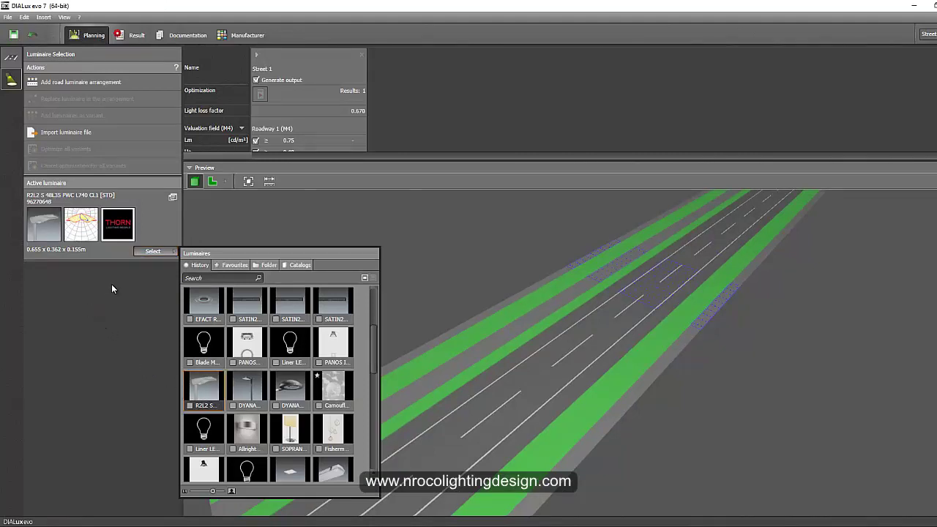
left_click(79, 132)
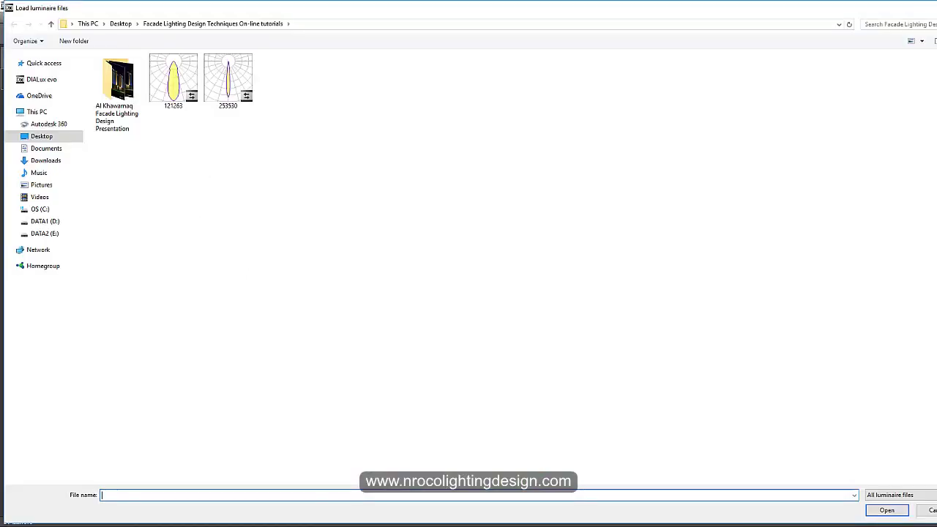
key("Escape")
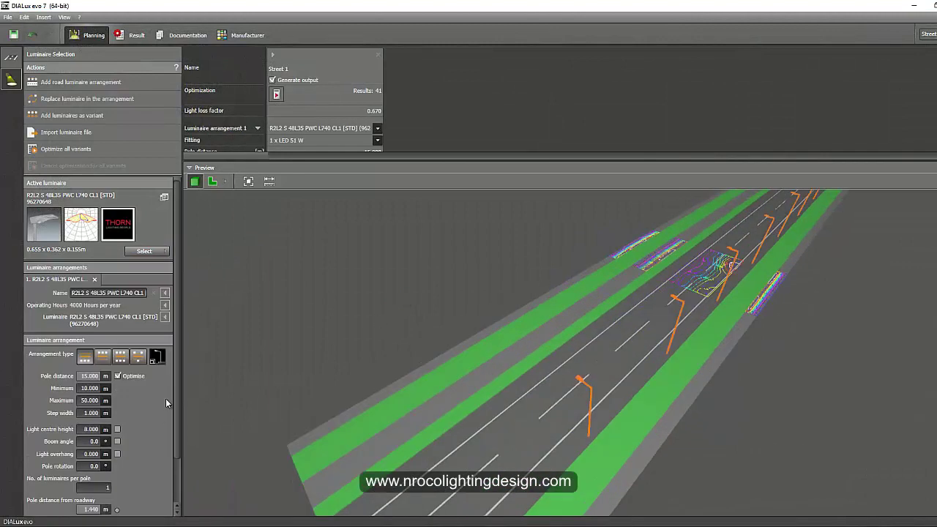
Step: Expand the Luminaire row to show 6825 lm flux, 51 W load and LED 51 W fitting
scroll(169, 443, "down", 3)
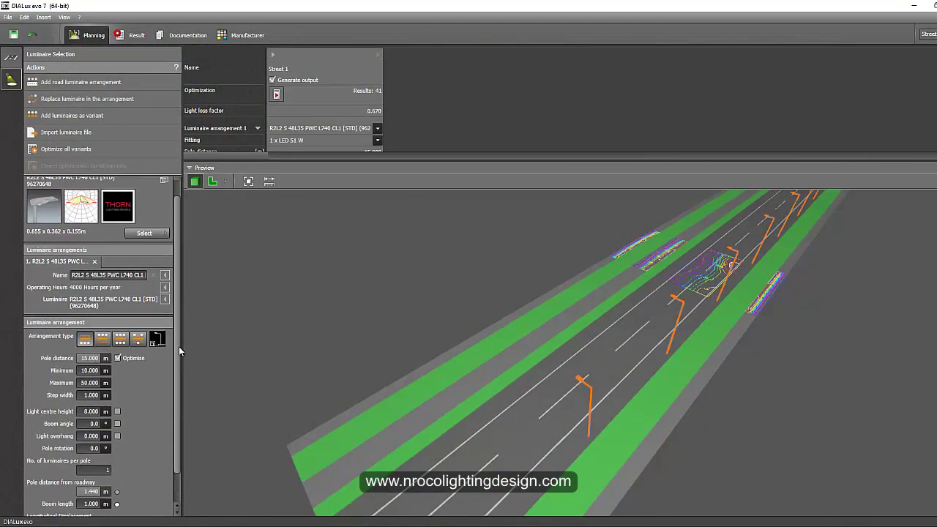
left_click(166, 299)
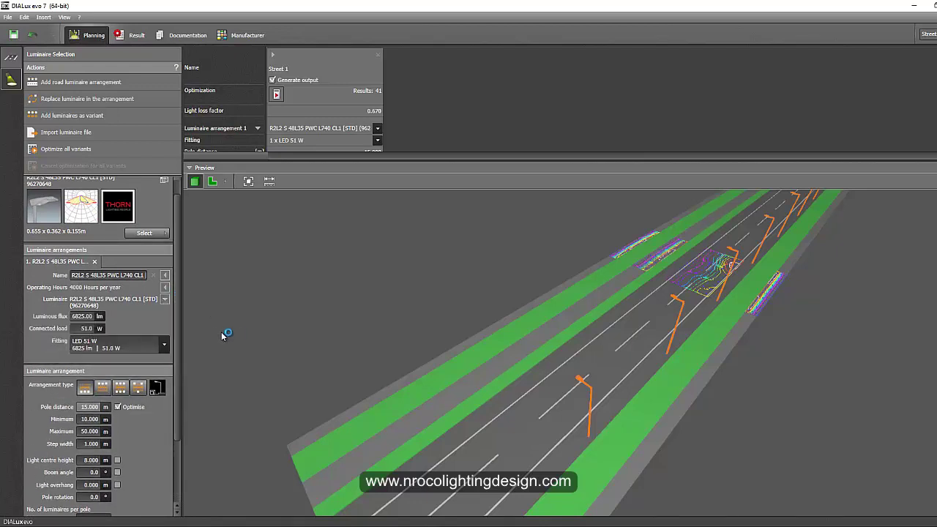
Step: Drop the R2L2 S 24L50 luminaire from History onto the street as a second arrangement
left_click(147, 233)
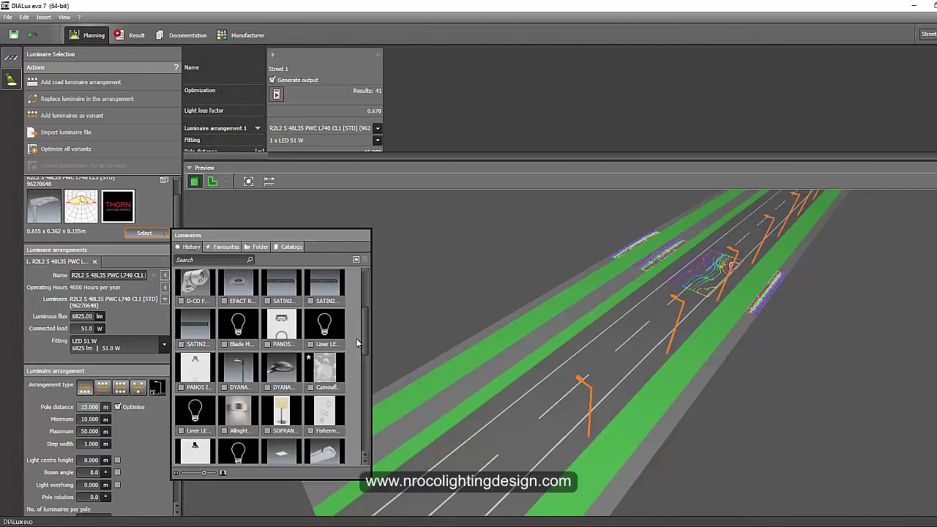
left_click_drag(364, 331, 367, 278)
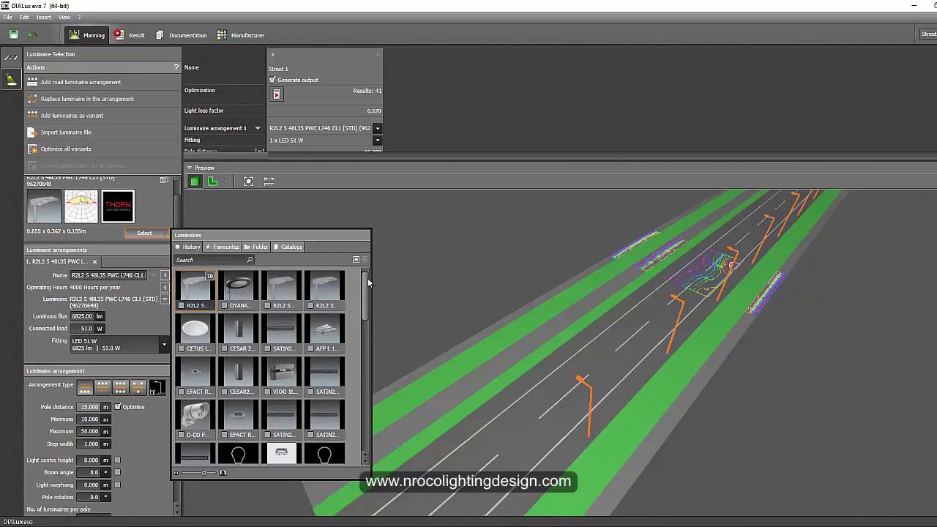
left_click(279, 288)
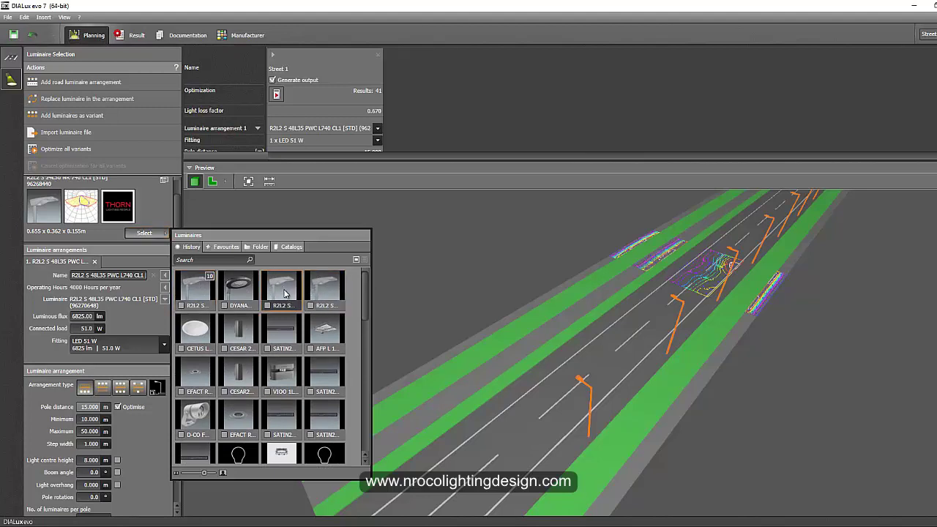
left_click_drag(518, 371, 520, 372)
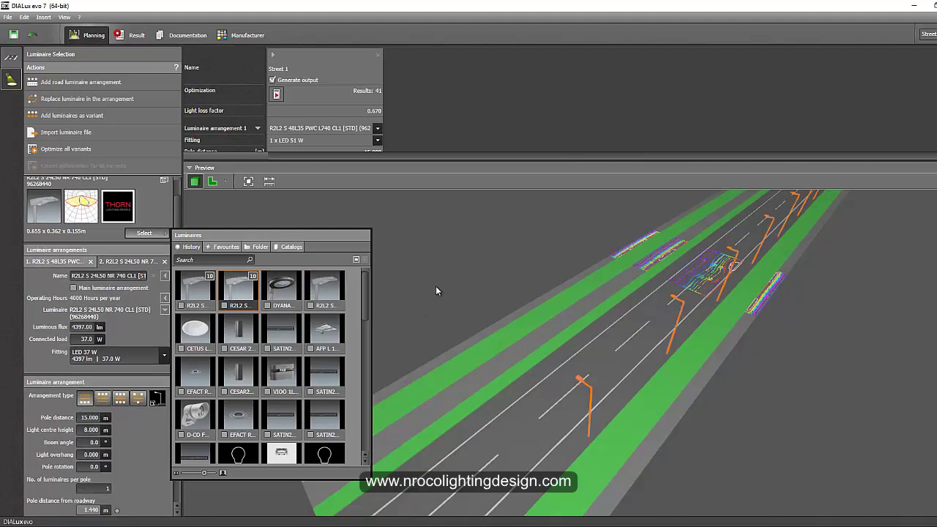
Step: Close the luminaire catalogue and orbit the preview along the road at street level
middle_click_drag(436, 286, 453, 291)
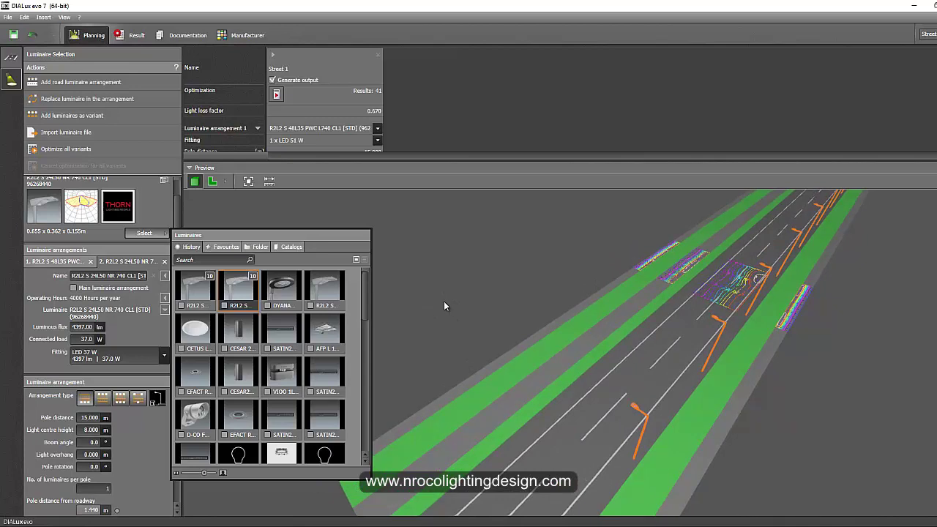
scroll(444, 308, "down", 5)
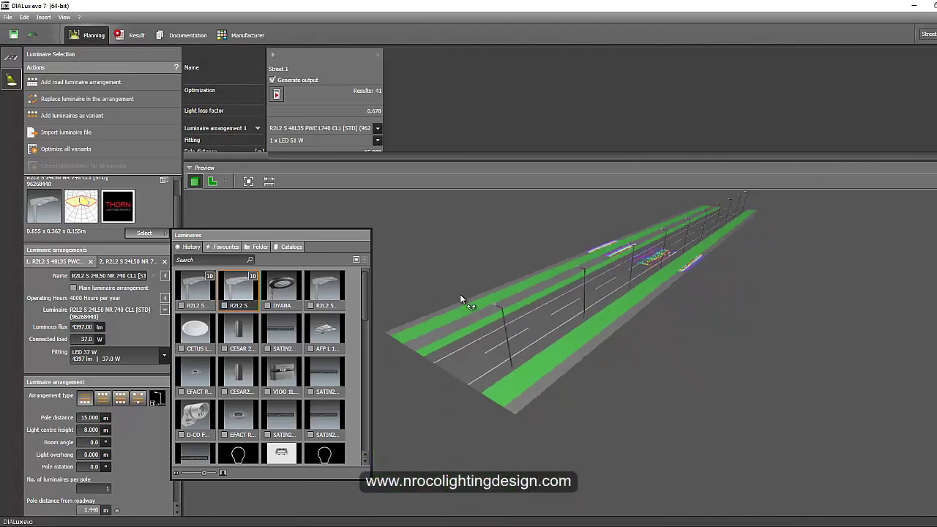
left_click_drag(460, 294, 210, 230)
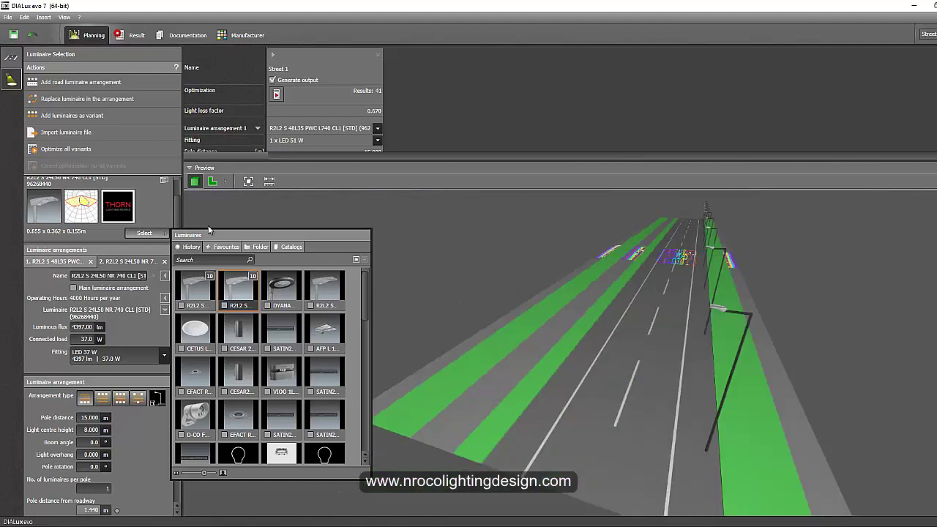
left_click(137, 275)
left_click(143, 234)
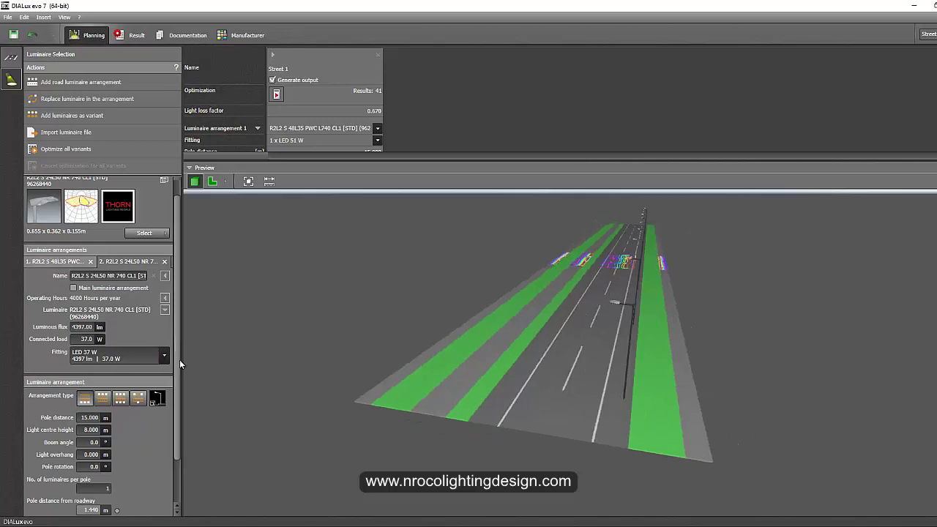
scroll(180, 359, "down", 2)
mouse_move(338, 385)
middle_mouse_down()
mouse_move(351, 360)
mouse_move(353, 397)
mouse_move(343, 353)
mouse_move(338, 368)
middle_mouse_up()
scroll(487, 414, "up", 3)
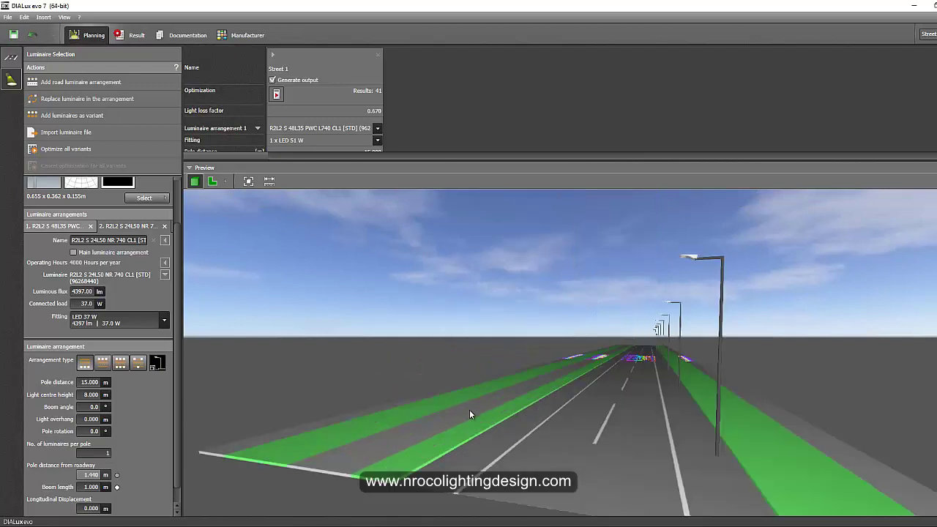
Step: Place the 24L50 poles on the upper side only and rotate them 180°
left_click(101, 364)
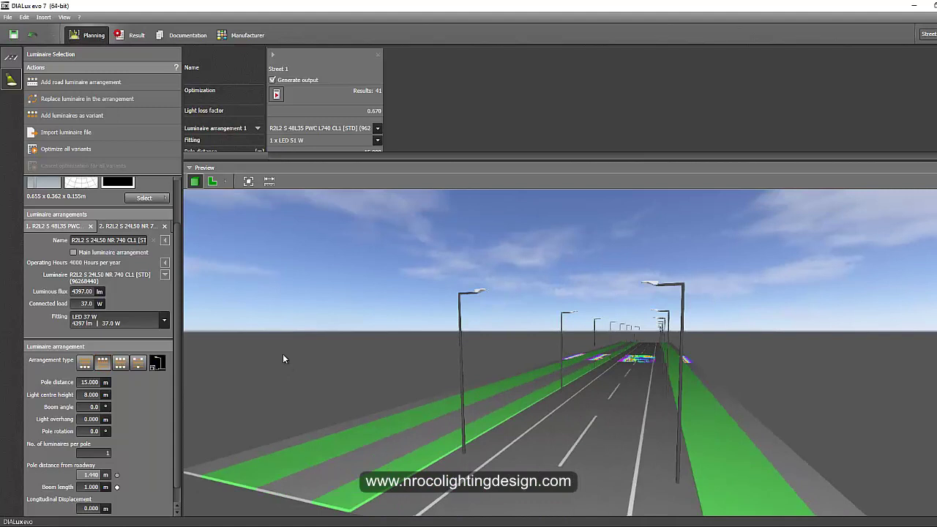
left_click(466, 300)
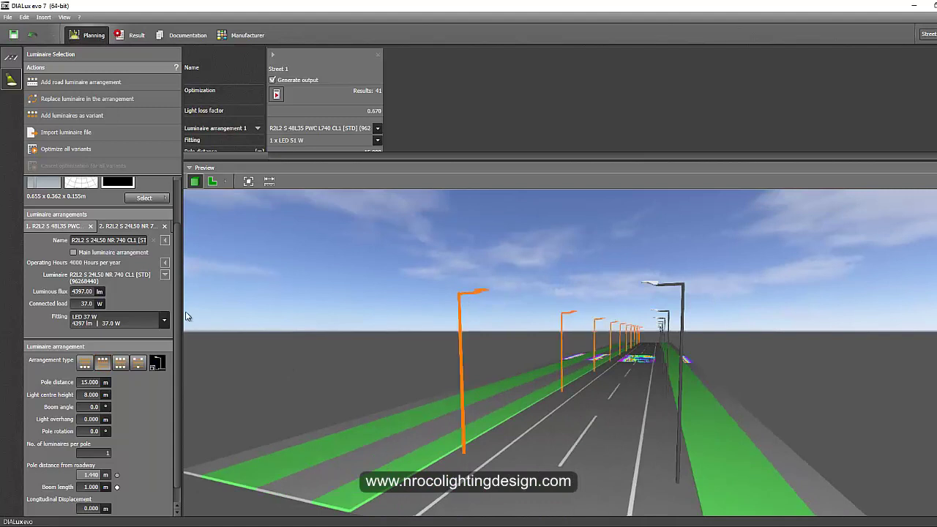
left_click_drag(177, 304, 178, 280)
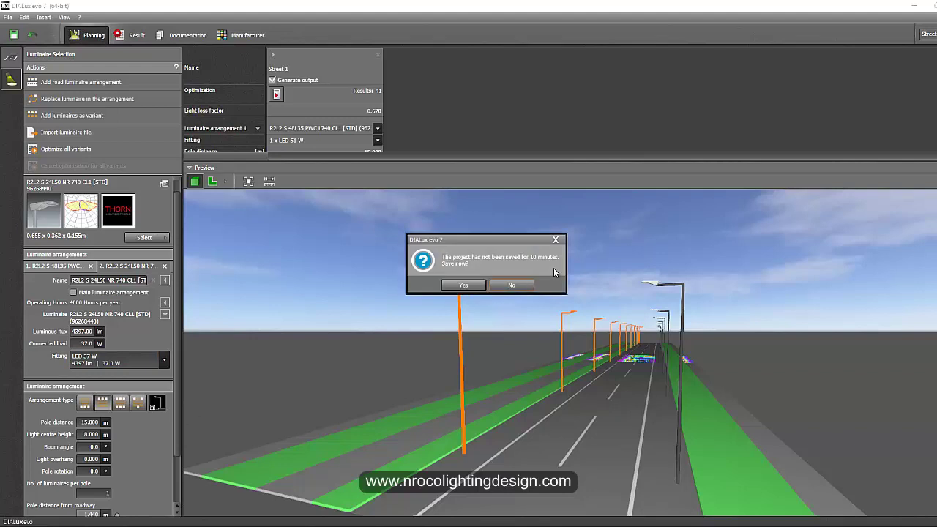
left_click(557, 240)
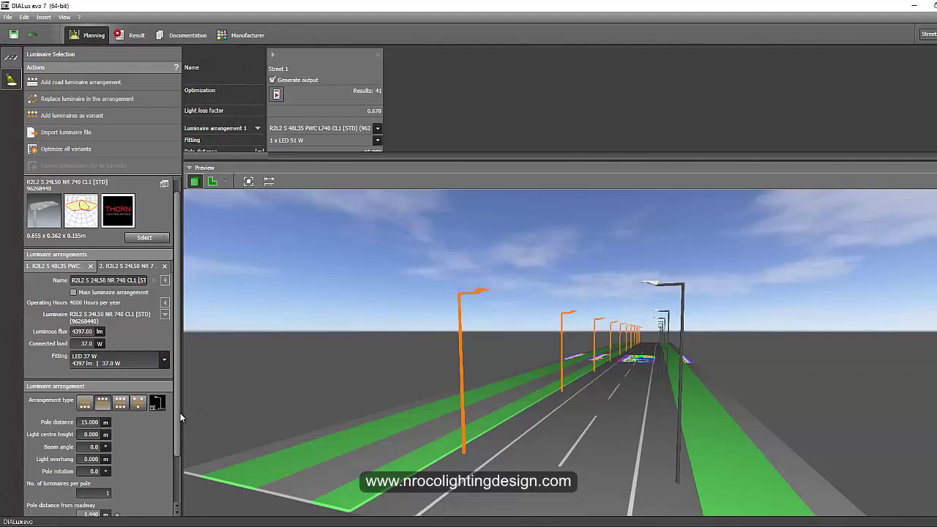
left_click_drag(180, 413, 179, 460)
left_click(93, 415)
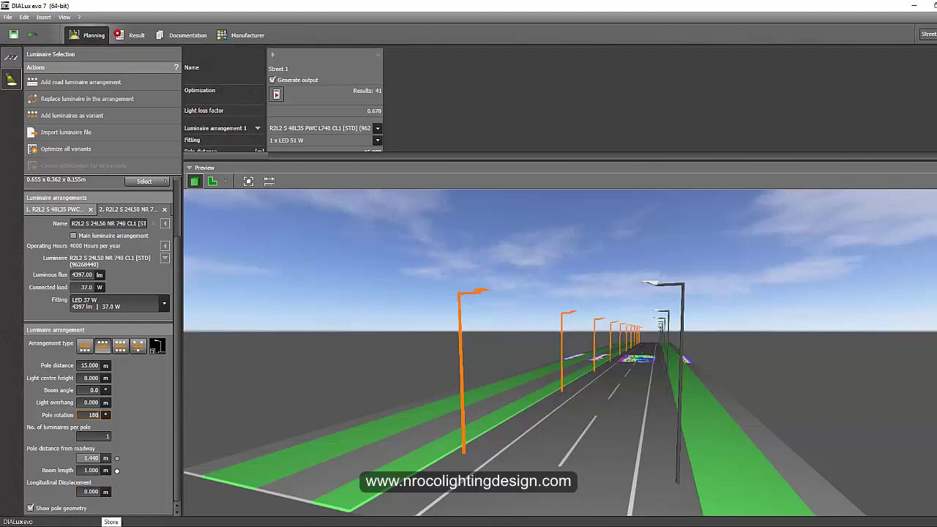
key("Return")
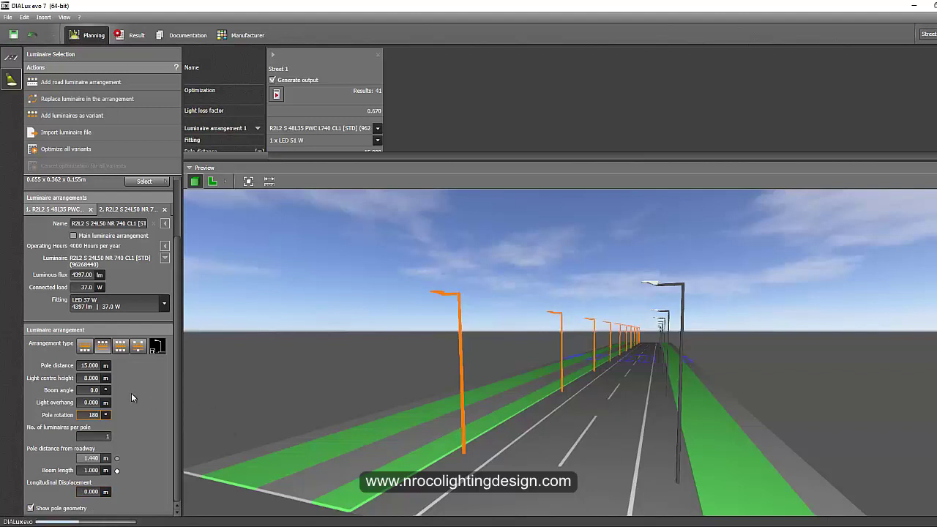
Step: Set the 24L50 arrangement's light centre height to 5 m
left_click(91, 378)
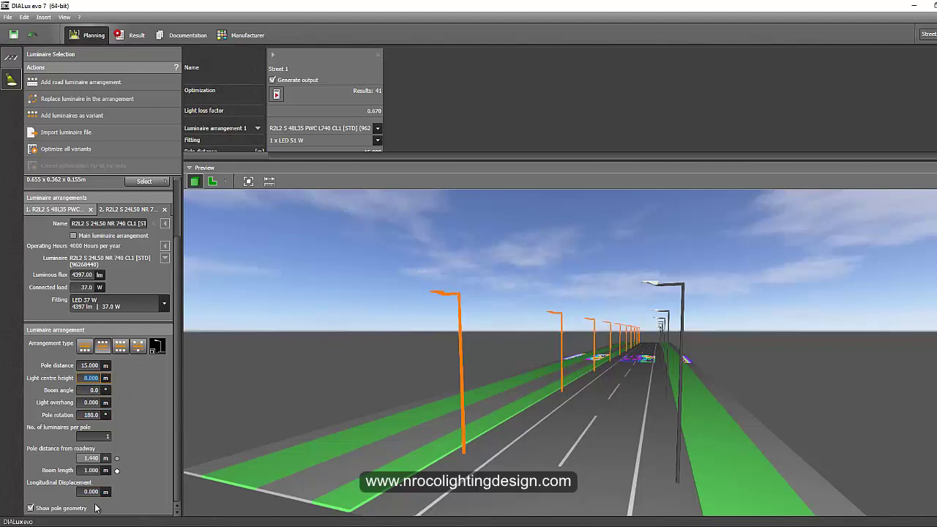
type("5")
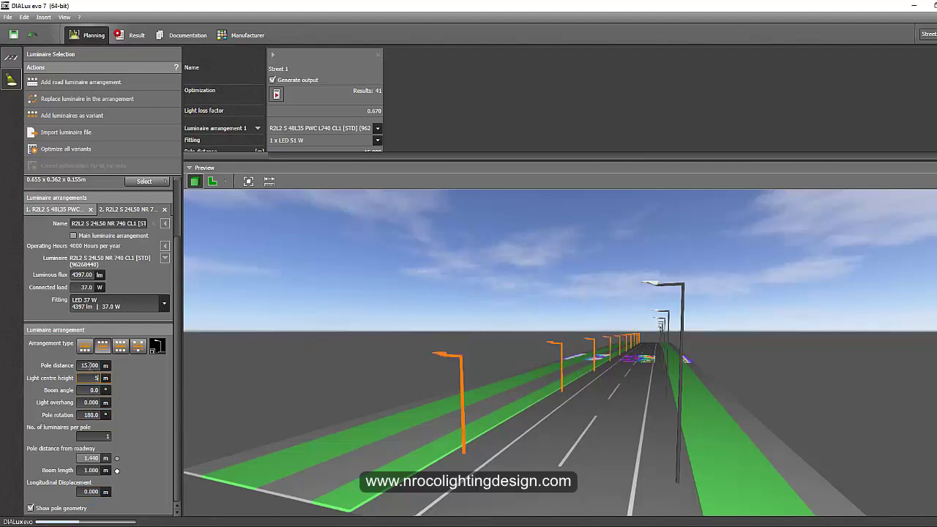
key("Return")
left_click(269, 375)
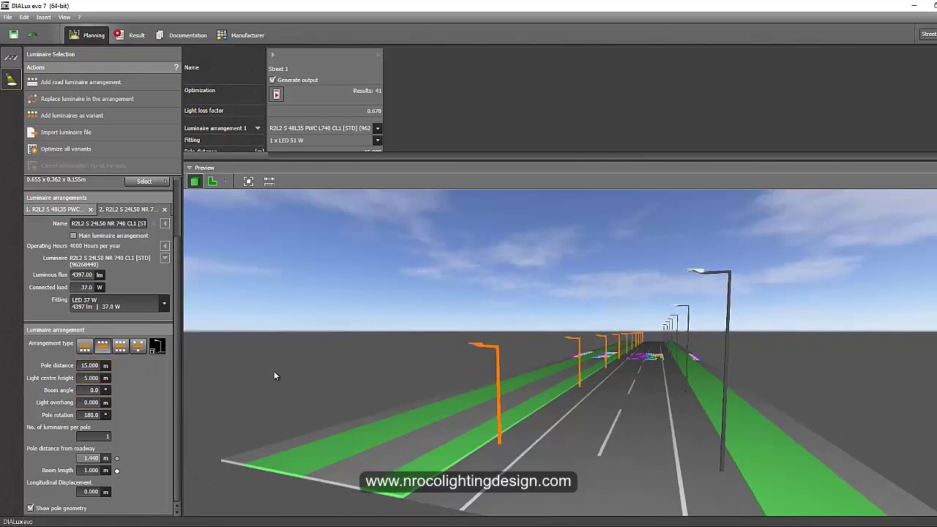
left_click(701, 273)
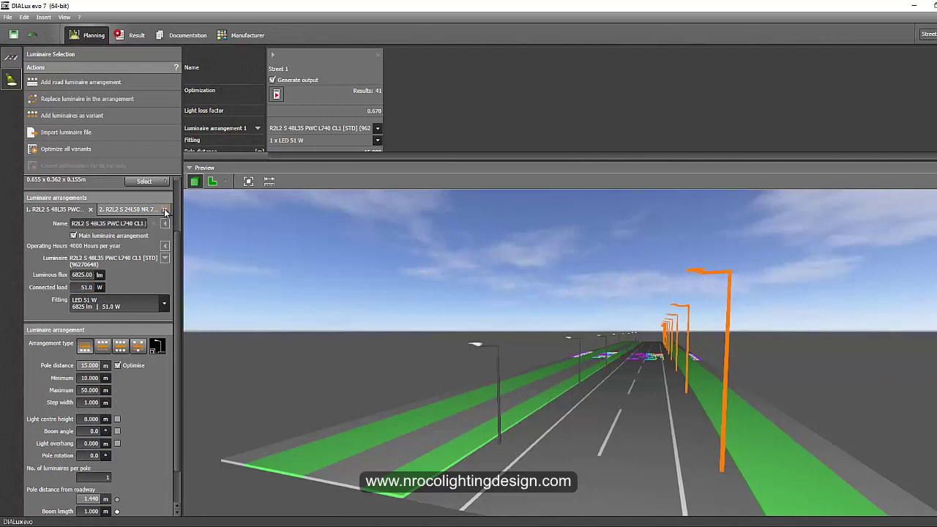
left_click(125, 211)
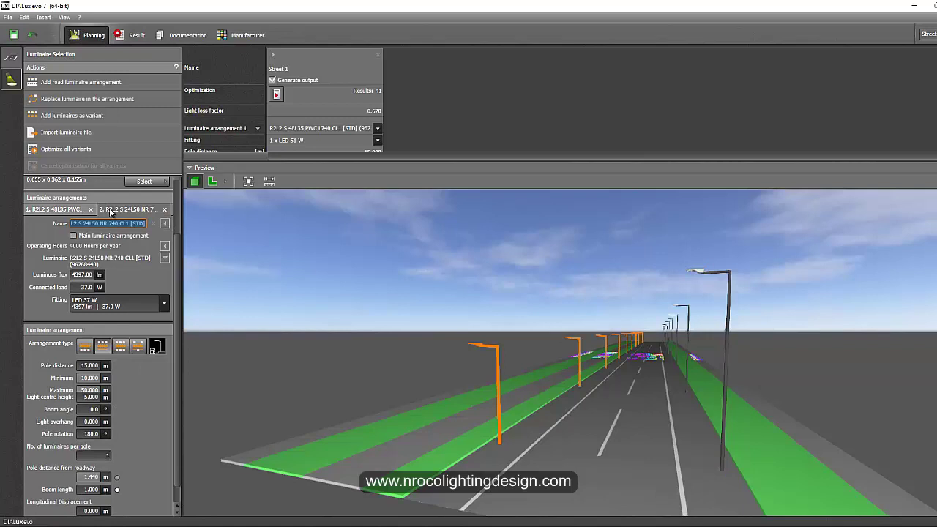
left_click(86, 212)
left_click(90, 210)
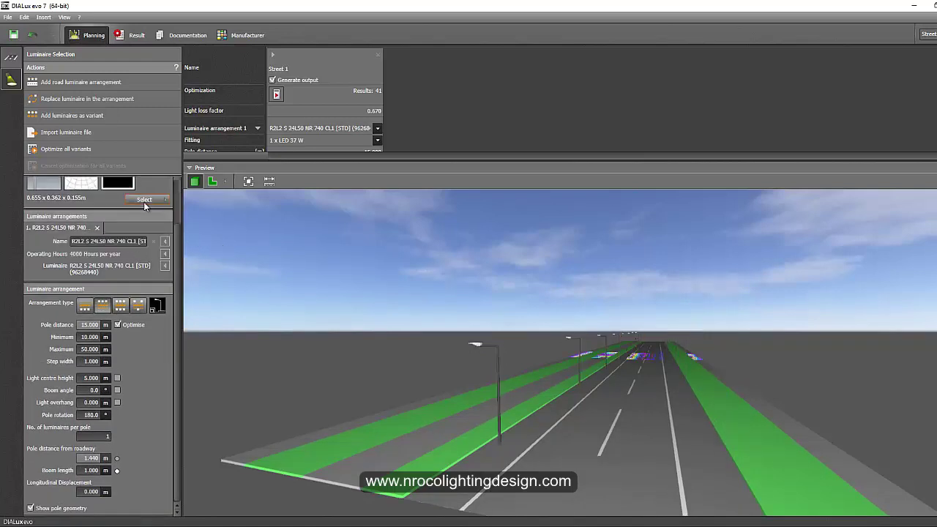
left_click(145, 199)
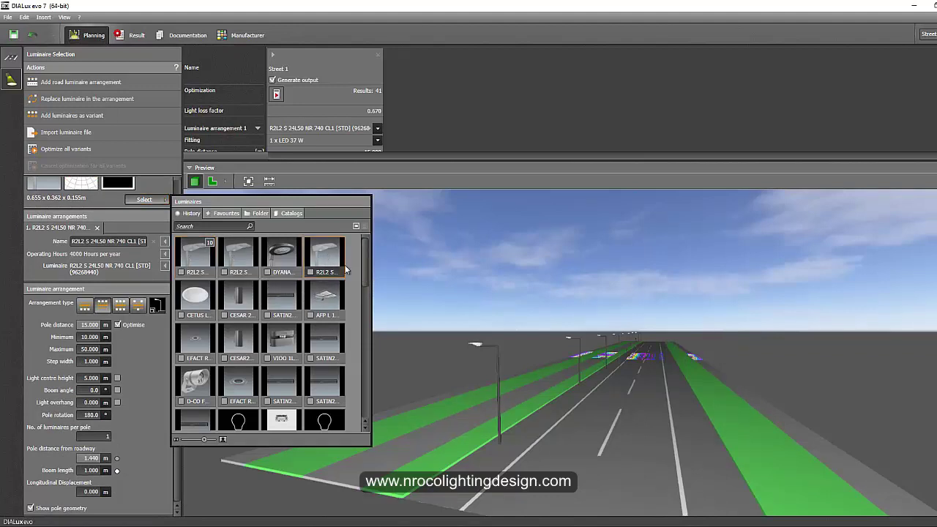
left_click(386, 304)
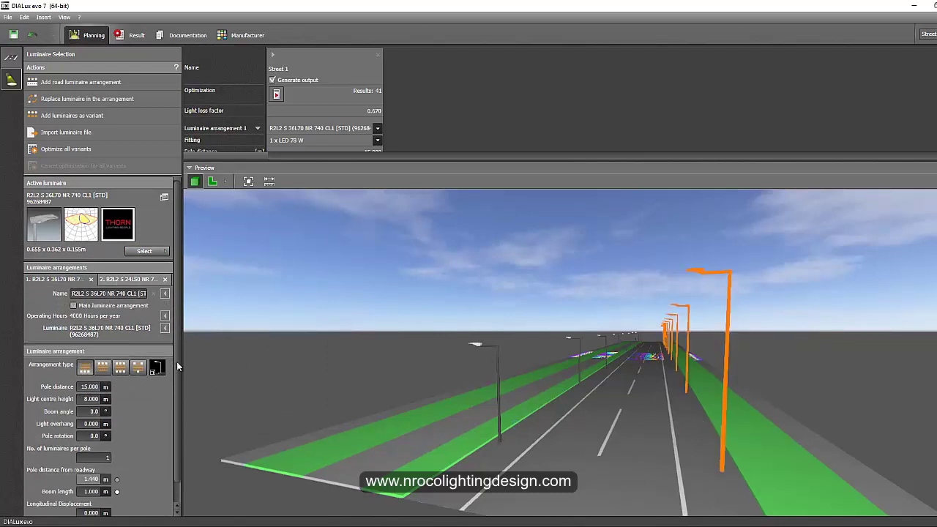
left_click(164, 329)
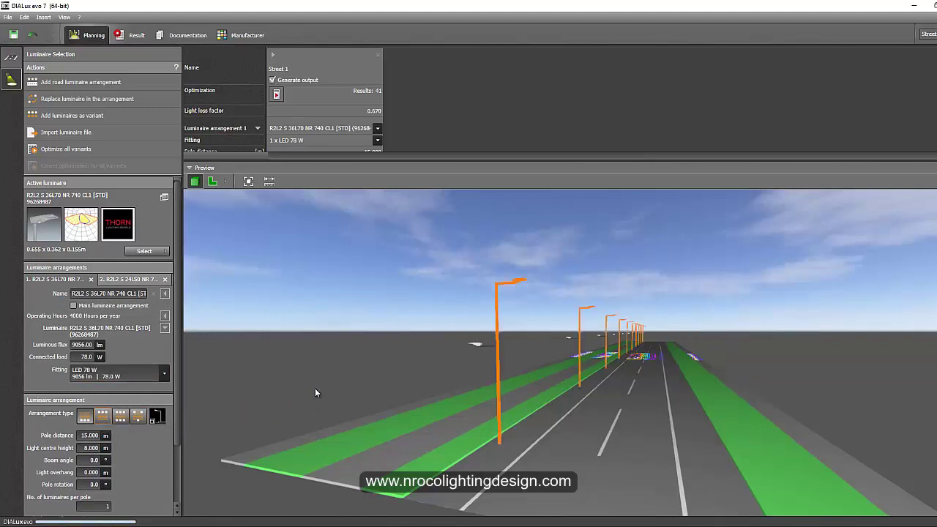
left_click_drag(340, 363, 343, 355)
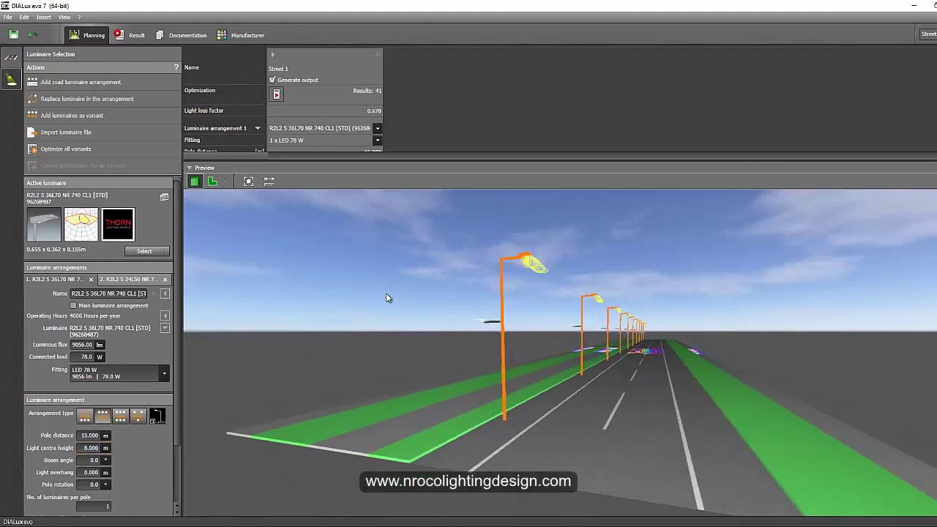
left_click_drag(387, 297, 425, 305)
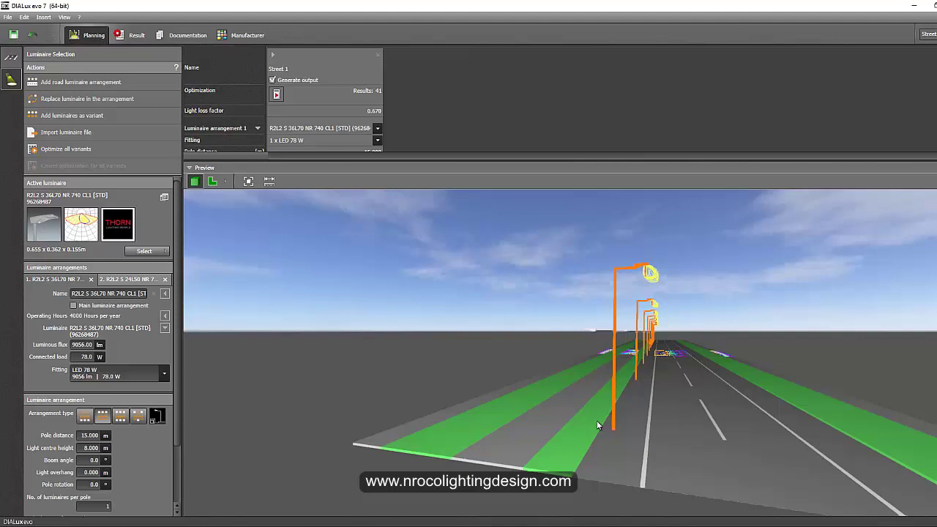
left_click_drag(597, 420, 587, 409)
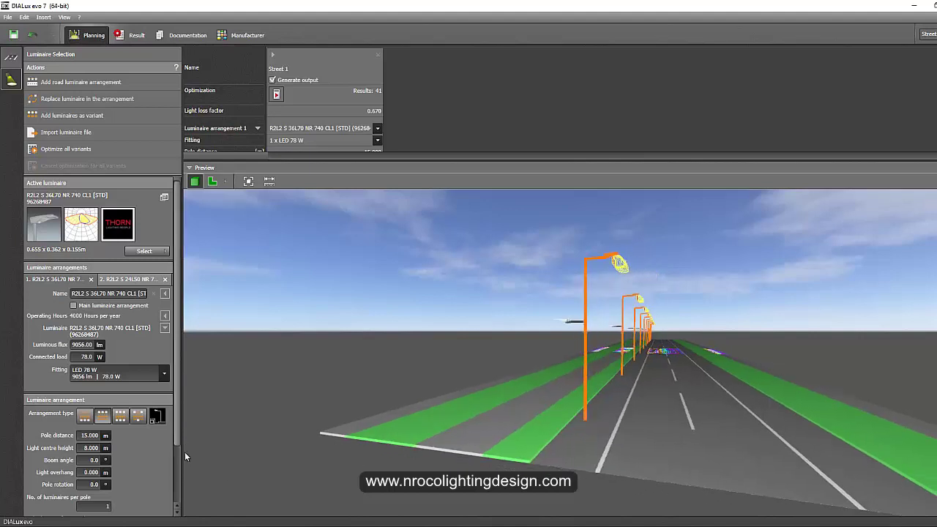
scroll(178, 469, "down", 3)
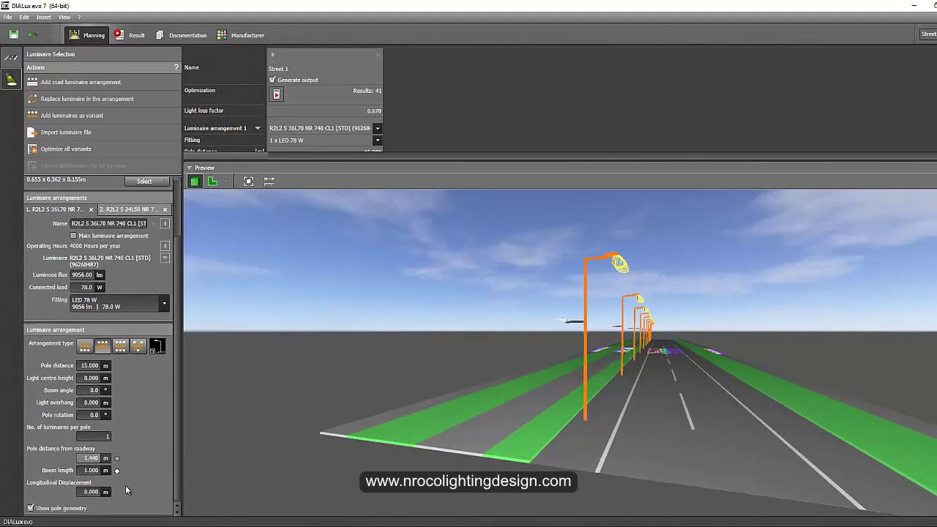
Step: Set the first arrangement's boom length to 2.5 m, keeping the 5.0° boom angle
left_click(94, 390)
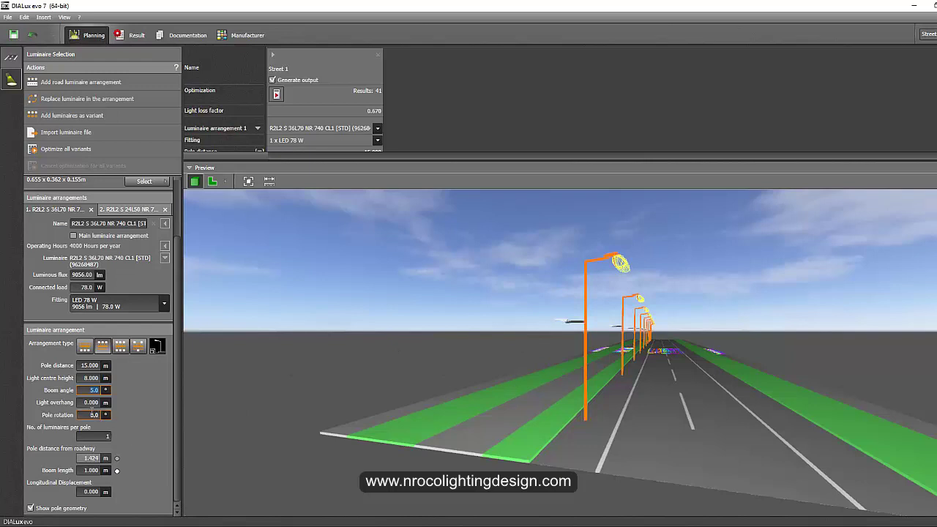
left_click(117, 471)
left_click(92, 470)
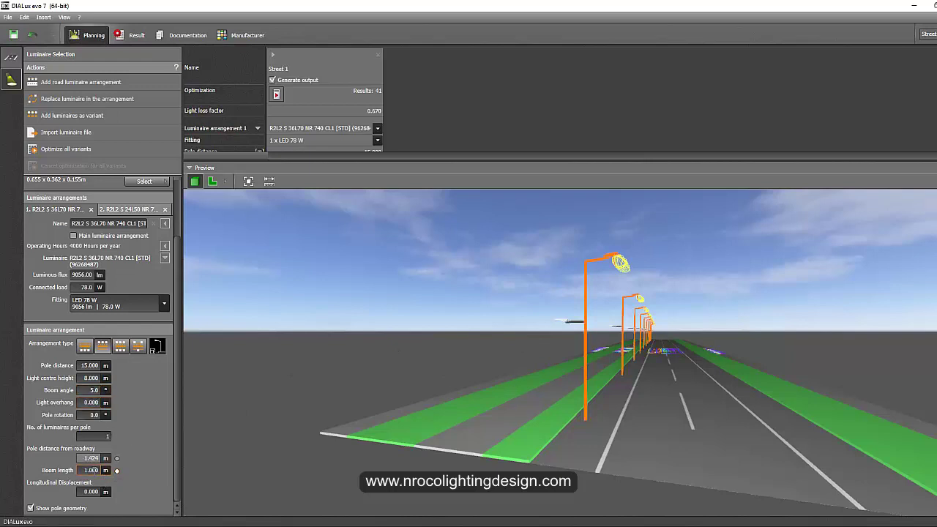
type("2.5")
key("Return")
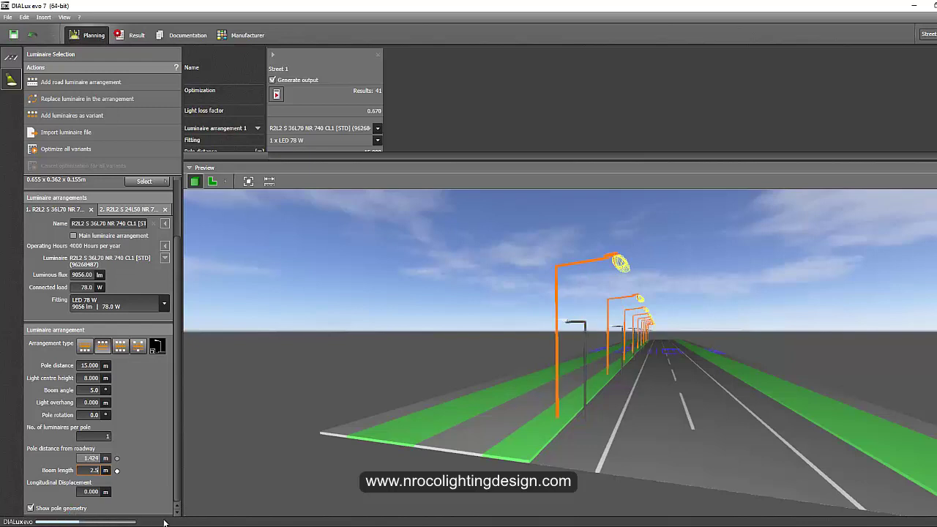
middle_click_drag(280, 450, 338, 412)
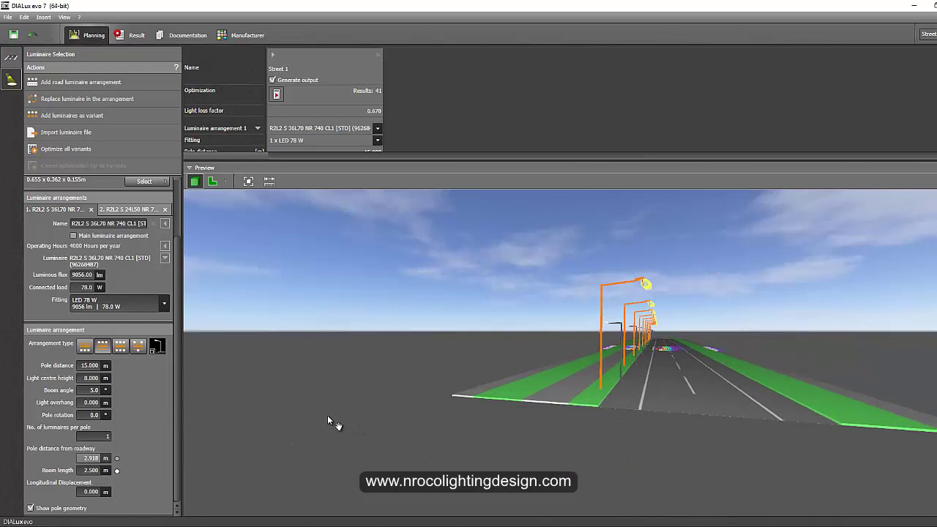
scroll(641, 368, "up", 3)
middle_click_drag(616, 380, 616, 387)
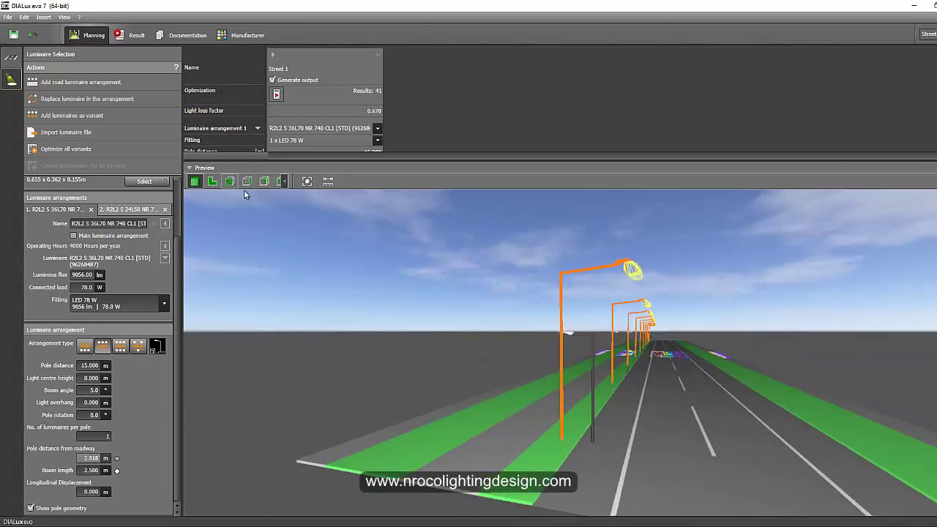
Step: Switch the preview to side elevation, then a mirrored single-pole cross-section
left_click(230, 182)
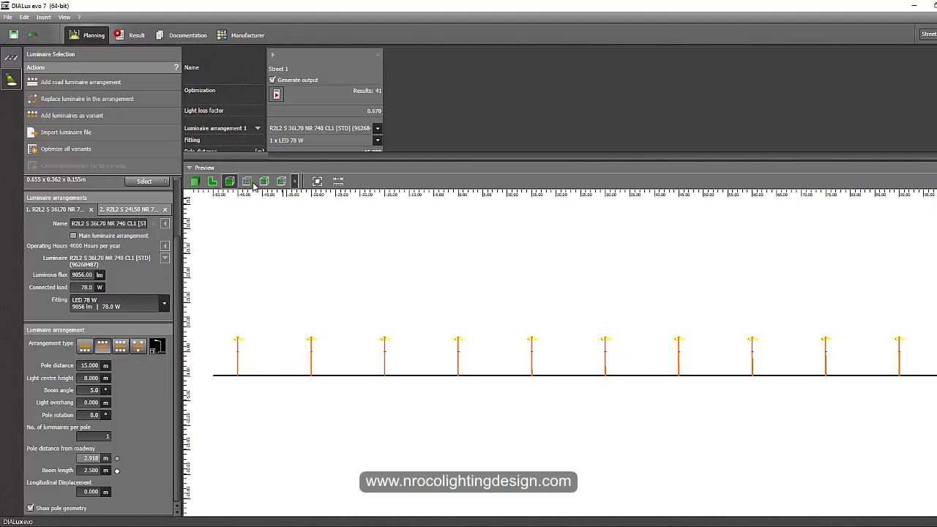
left_click(246, 182)
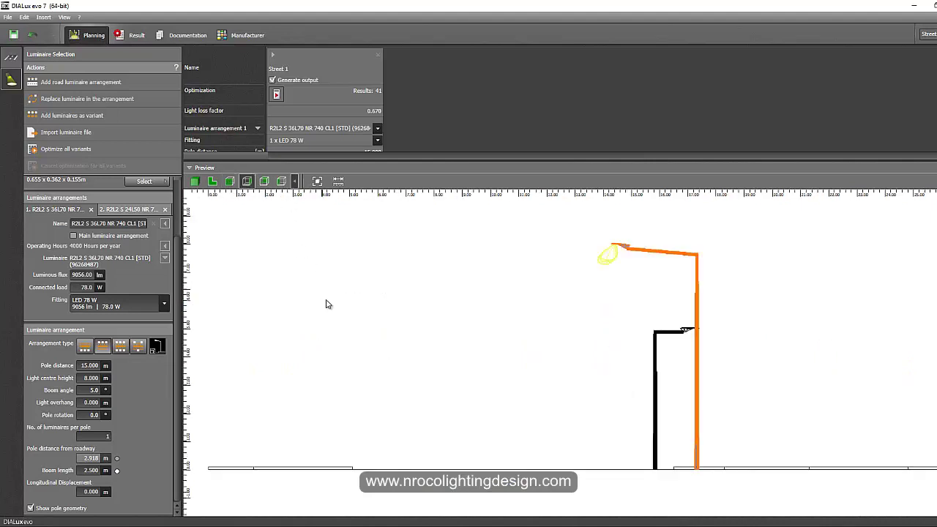
left_click(281, 182)
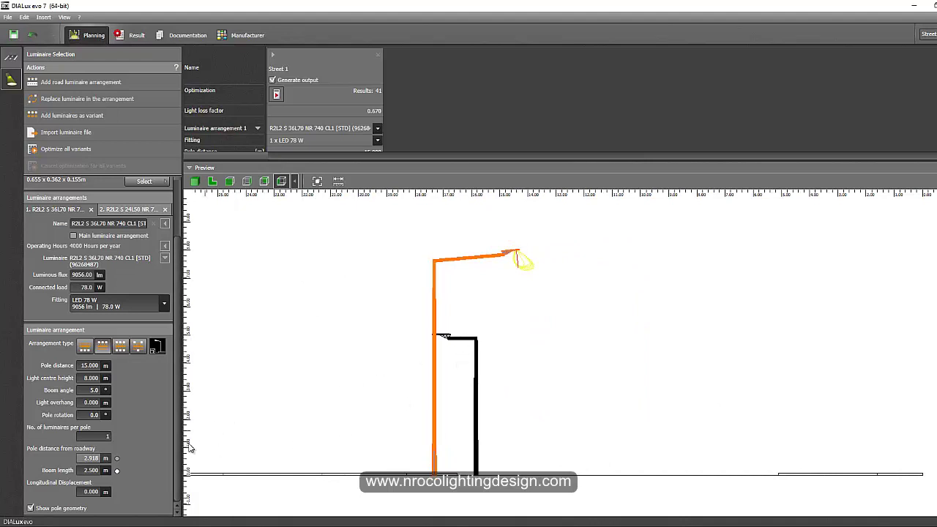
Step: Set the bike-lane arrangement's pole distance from roadway to 2.9 m, checking the cross-section sketch
left_click(471, 341)
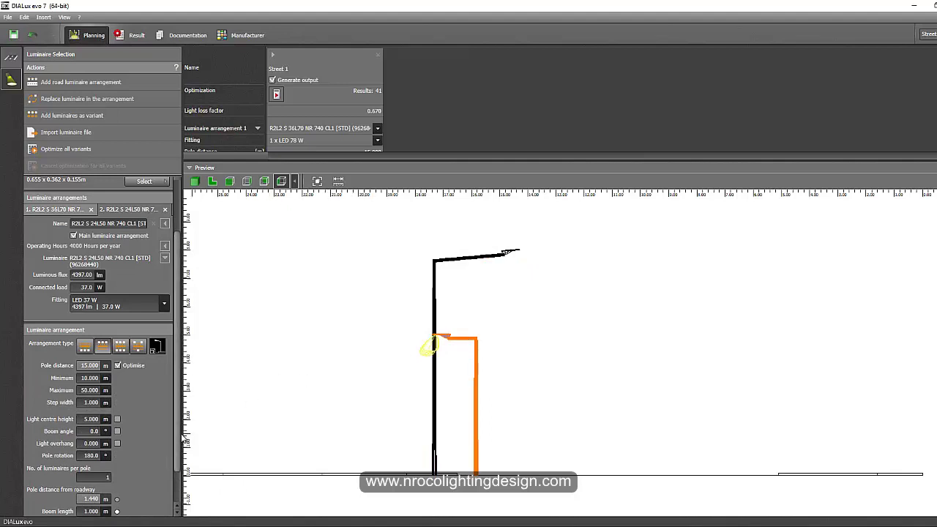
left_click_drag(183, 445, 185, 483)
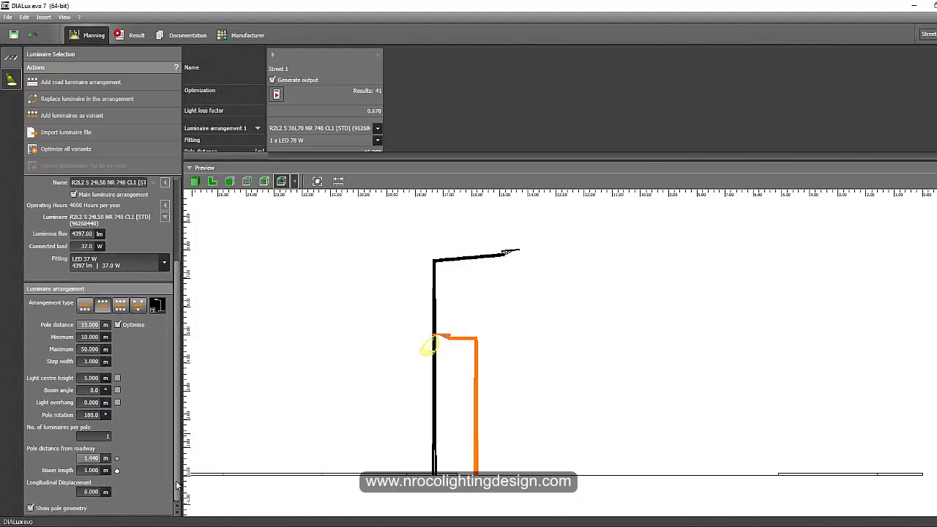
double_click(91, 458)
type("2.900")
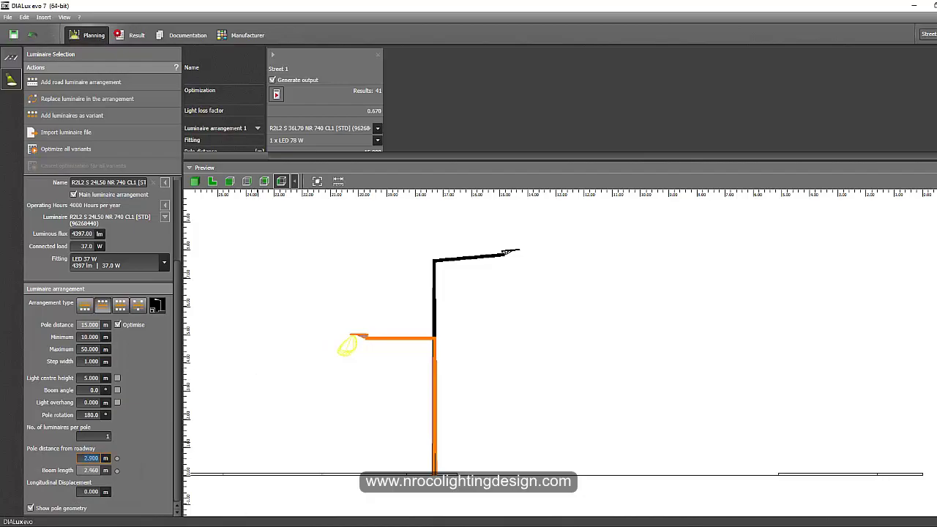
key("alt+Tab")
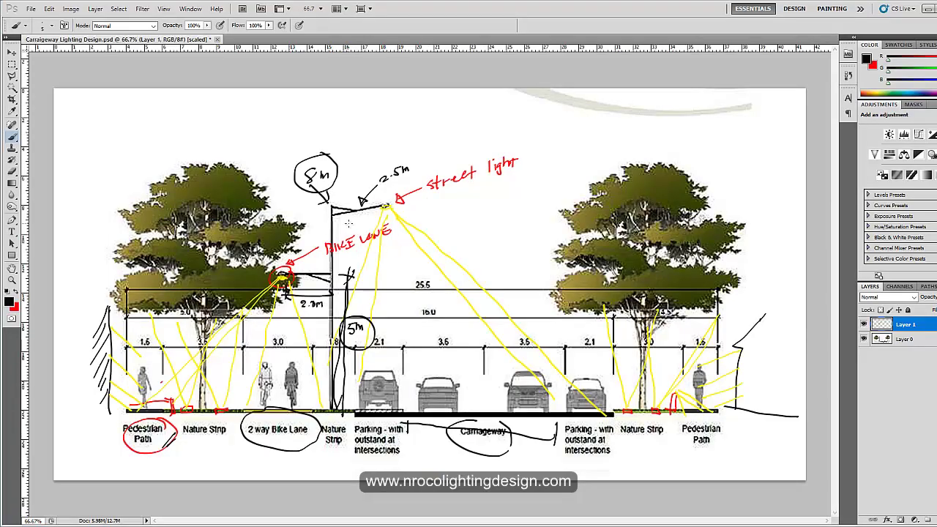
key("alt+Tab")
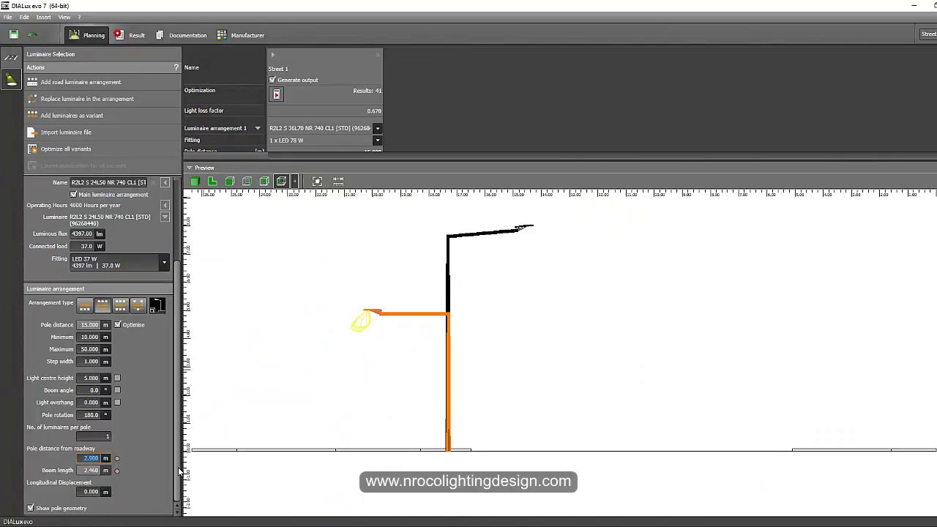
Step: Measure the distance from the bike-lane luminaire to its pole, then dismiss the measurement
left_click(300, 296)
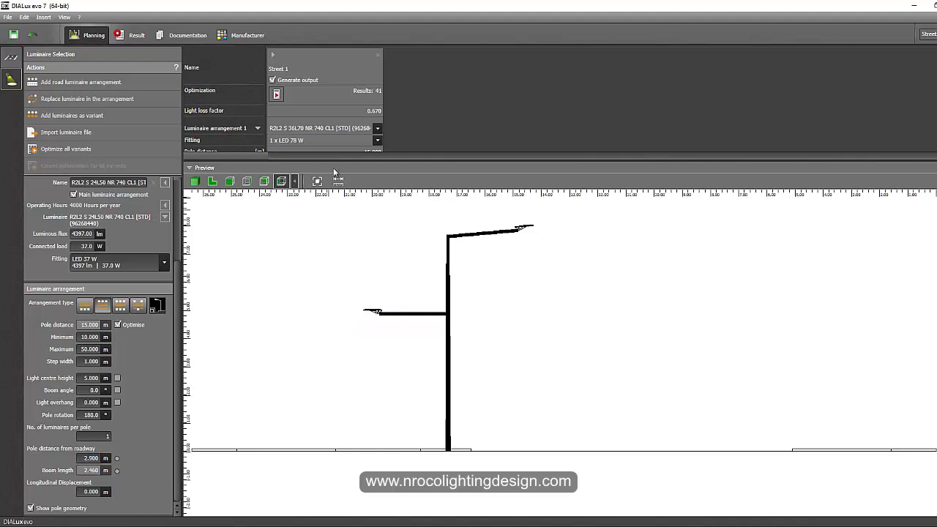
left_click(373, 328)
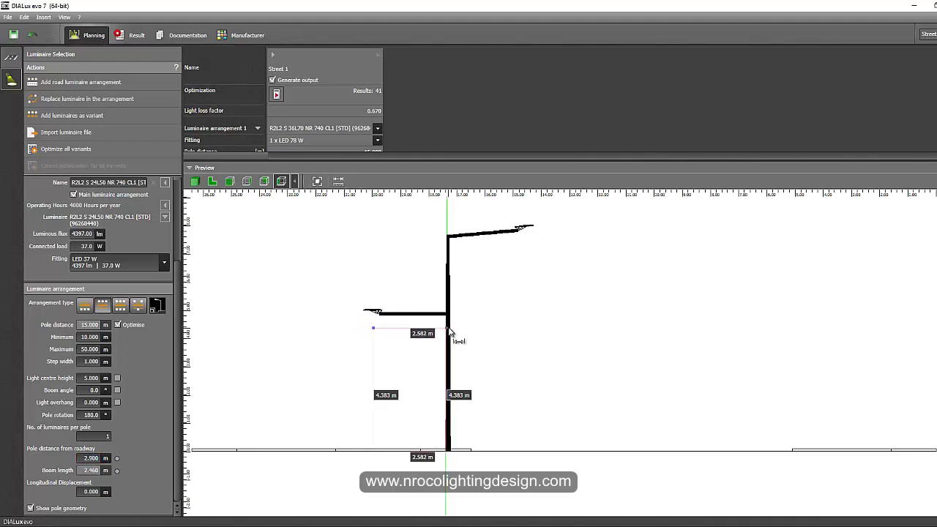
key("Escape")
Step: Set the bike-lane pole's Light overhang to -0.5 m, correcting an initial 0.5 entry
left_click(426, 314)
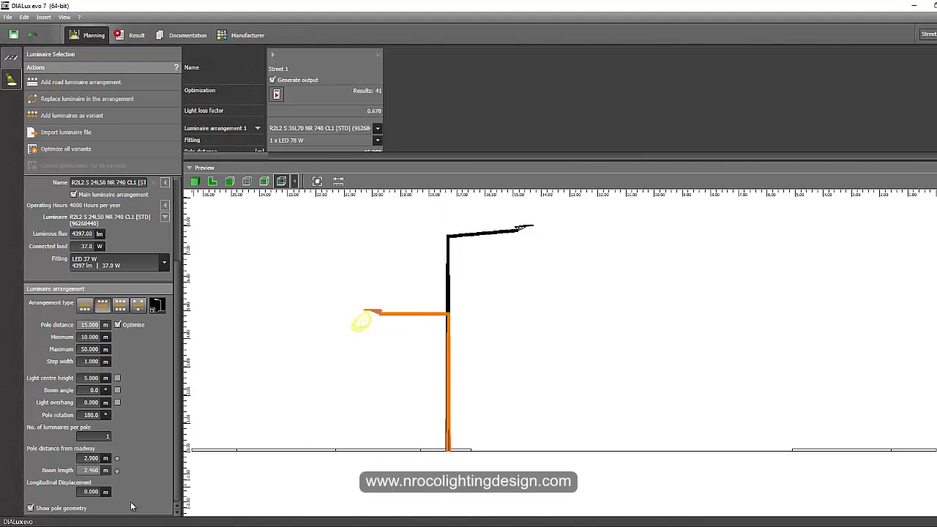
left_click(91, 403)
key("BackSpace")
type(".5")
key("Return")
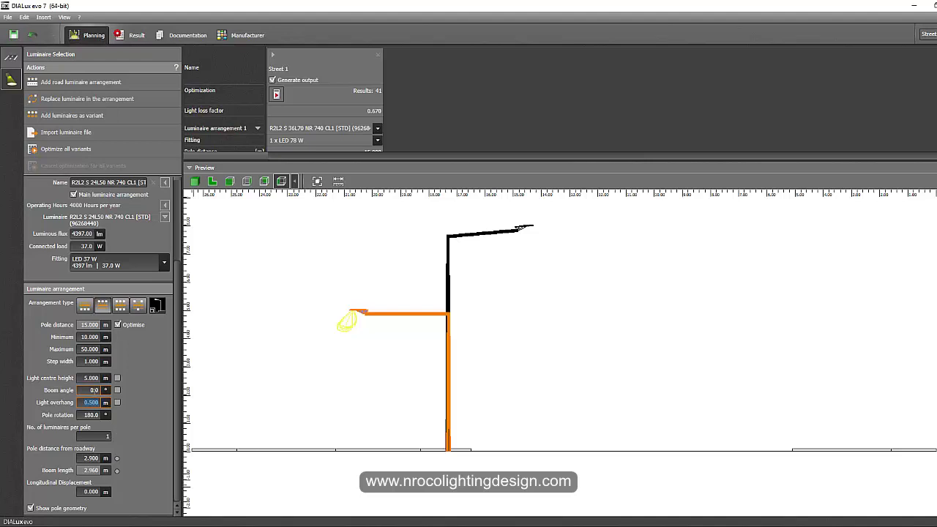
key("BackSpace")
type("-.5")
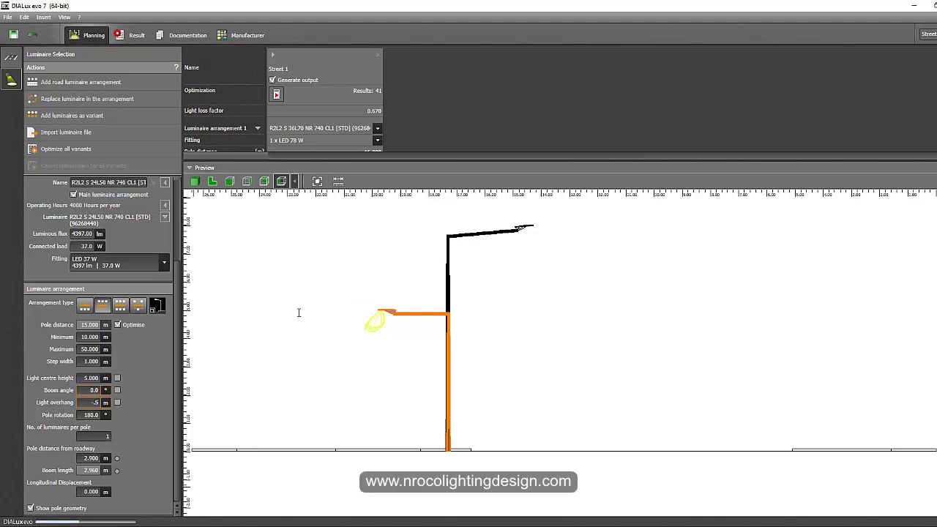
key("Return")
Step: Return to the 3D preview and orbit along the street to inspect both pole arrangements
left_click(194, 182)
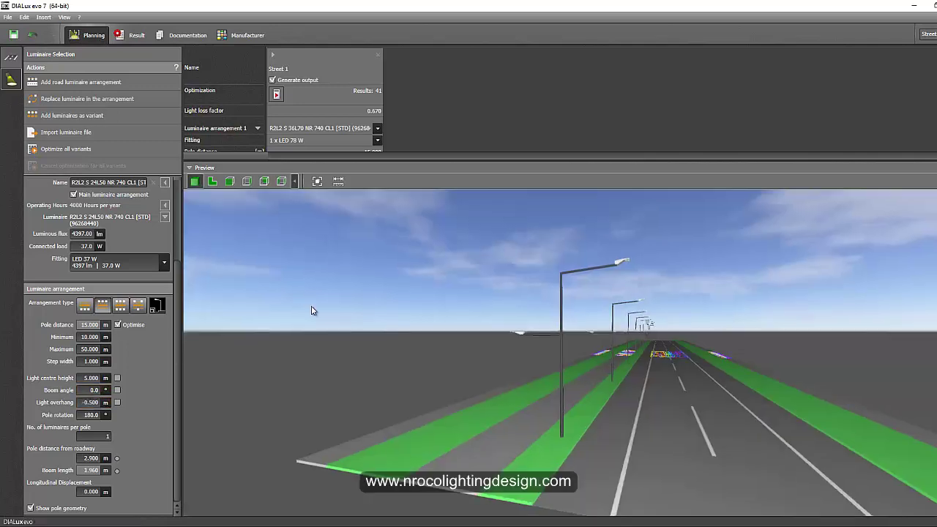
left_click_drag(317, 324, 373, 350)
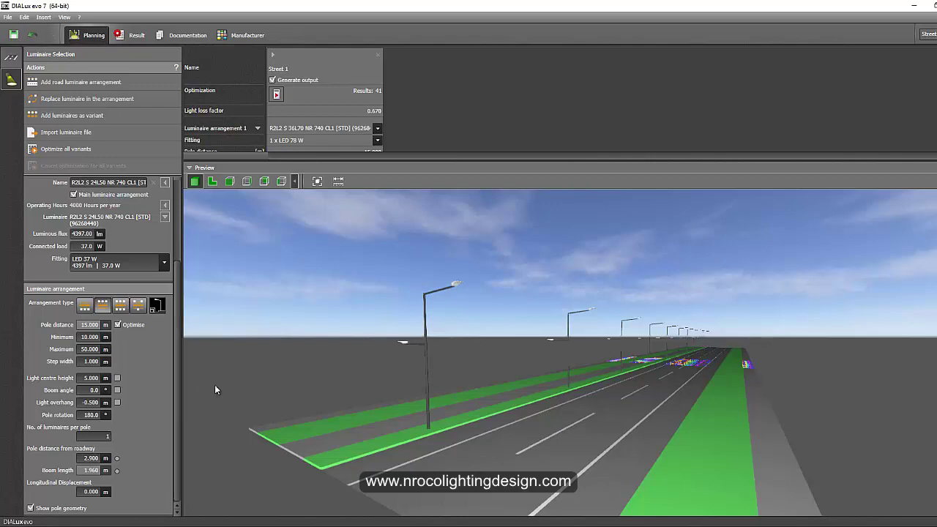
left_click_drag(263, 384, 426, 382)
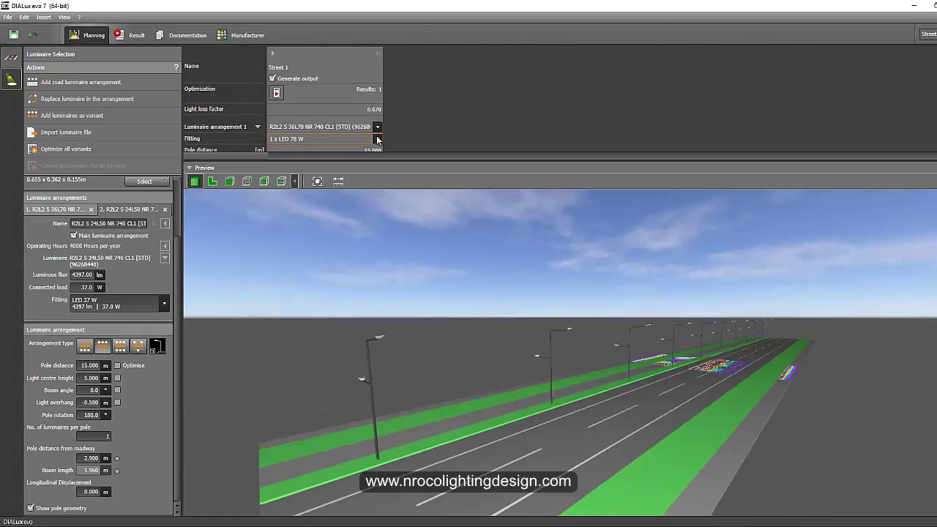
Step: Check the arrangement's Fitting choices without changing them, then enlarge the results table to show valuation fields
left_click(377, 138)
left_click(407, 157)
left_click_drag(411, 162, 391, 320)
scroll(401, 271, "down", 5)
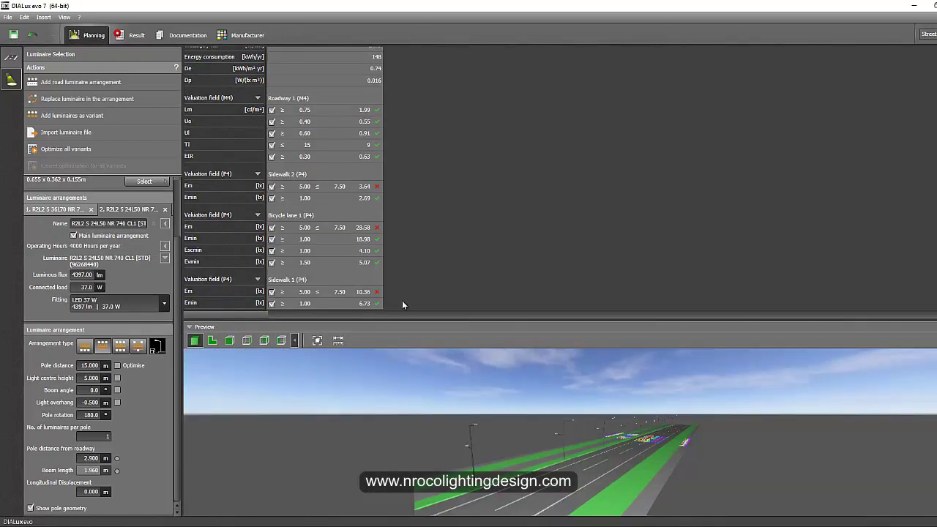
left_click_drag(373, 400, 539, 406)
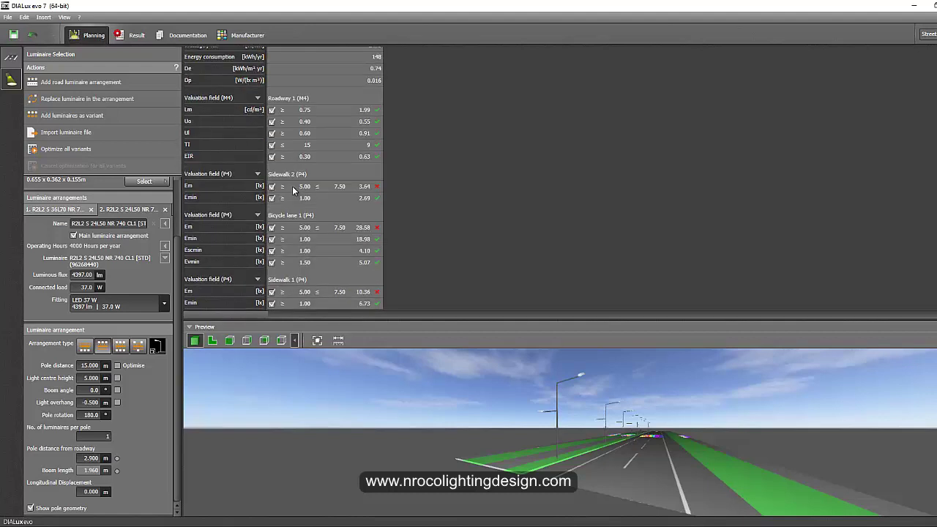
scroll(318, 183, "up", 2)
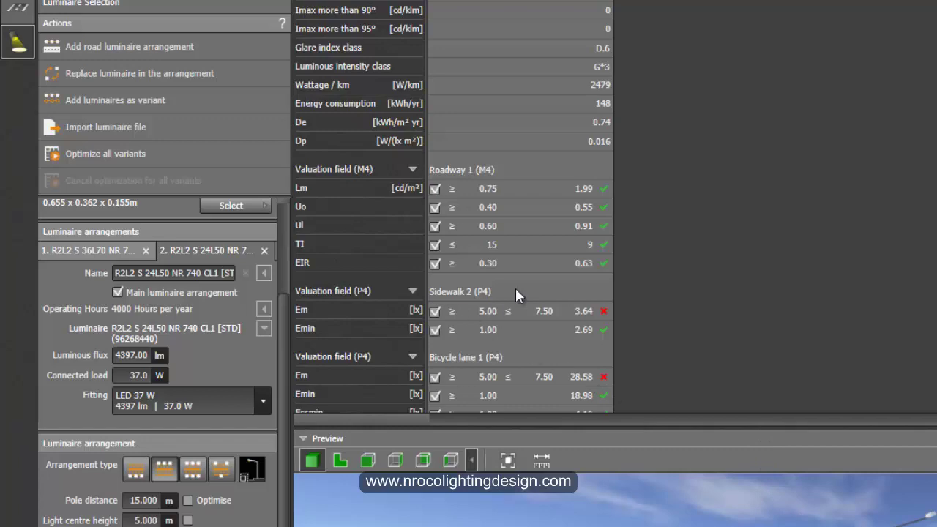
scroll(515, 290, "down", 3)
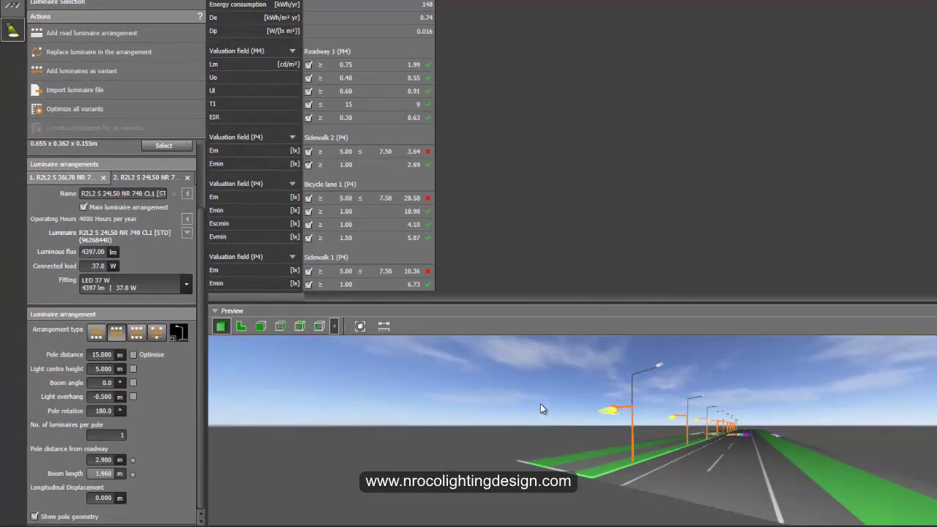
left_click(540, 404)
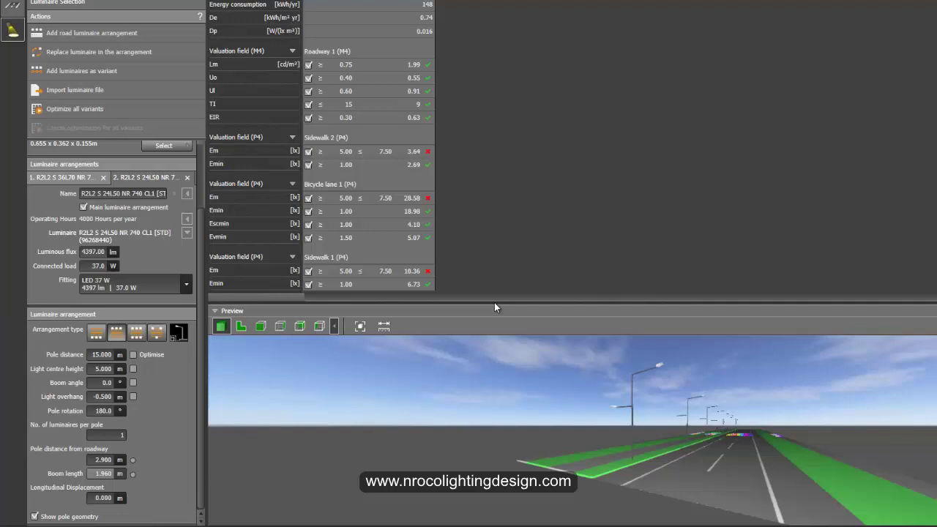
Step: Set the first pole arrangement's pole distance to 20 m
left_click_drag(495, 306, 515, 121)
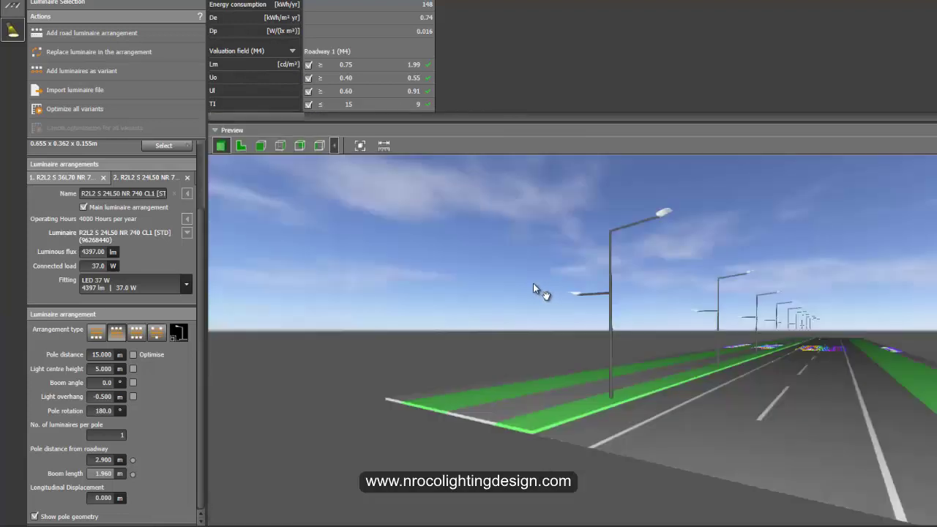
left_click_drag(533, 283, 558, 279)
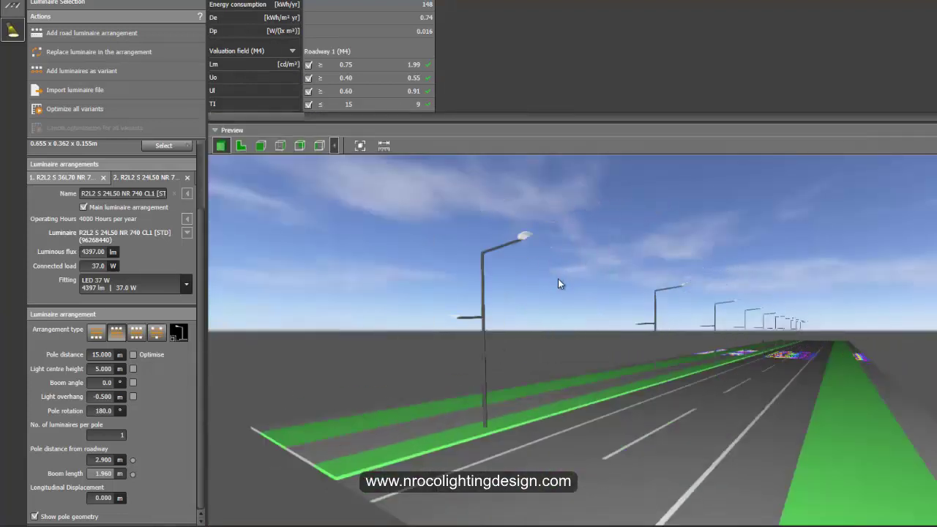
left_click(506, 241)
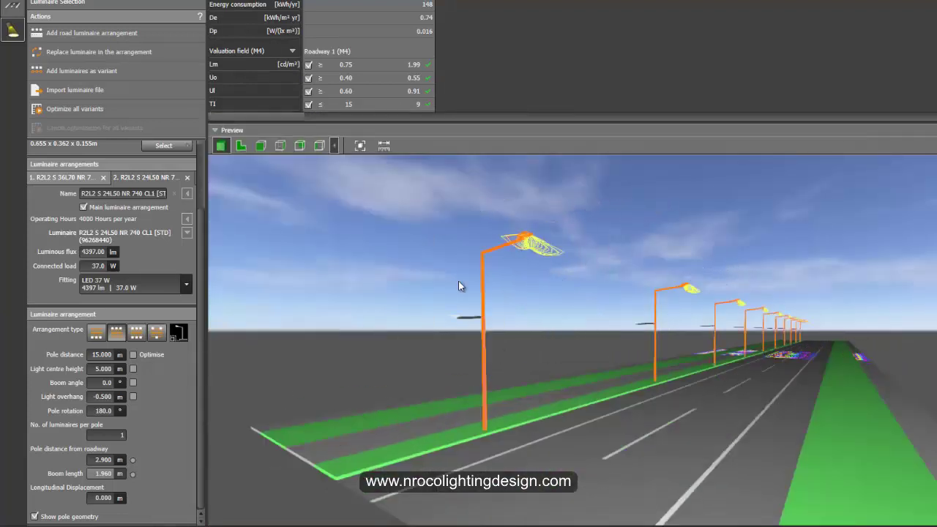
type("20")
left_click(89, 369)
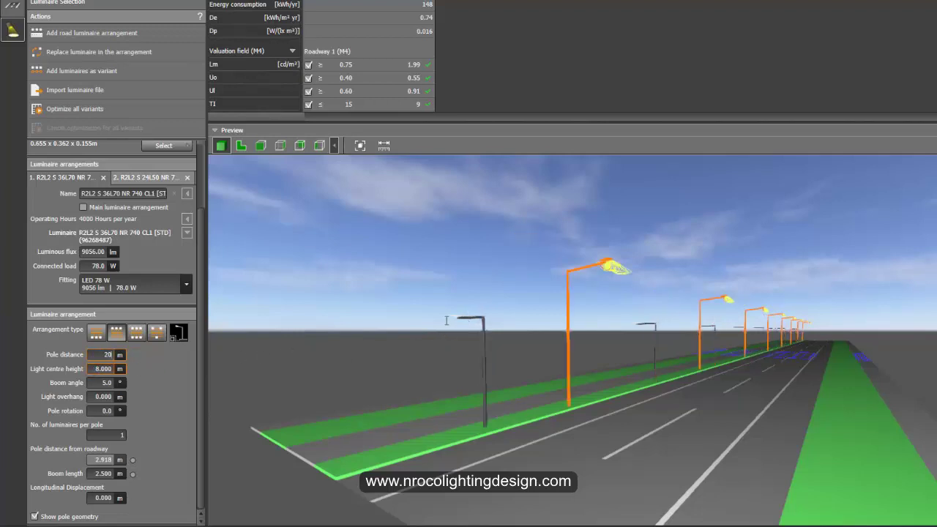
Step: Set the second luminaire arrangement's pole distance to 20 m as well
left_click(145, 177)
left_click(110, 354)
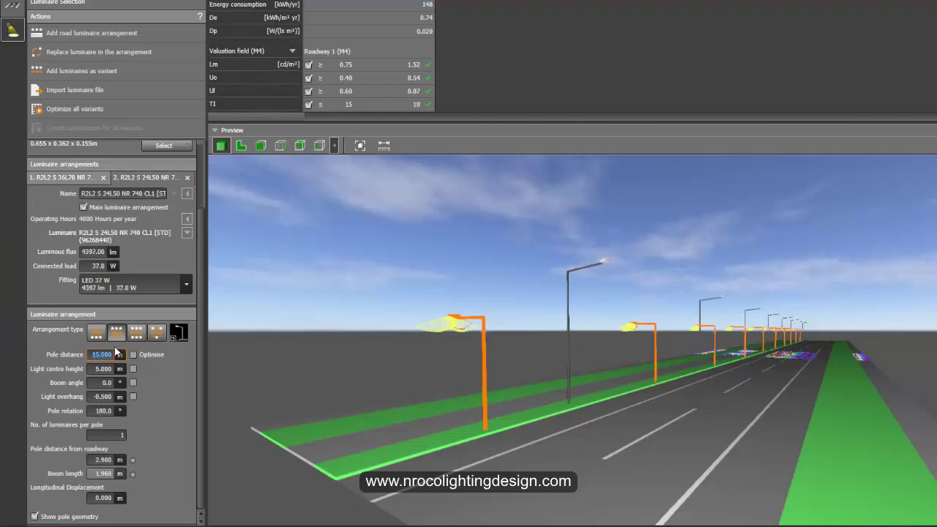
type("20")
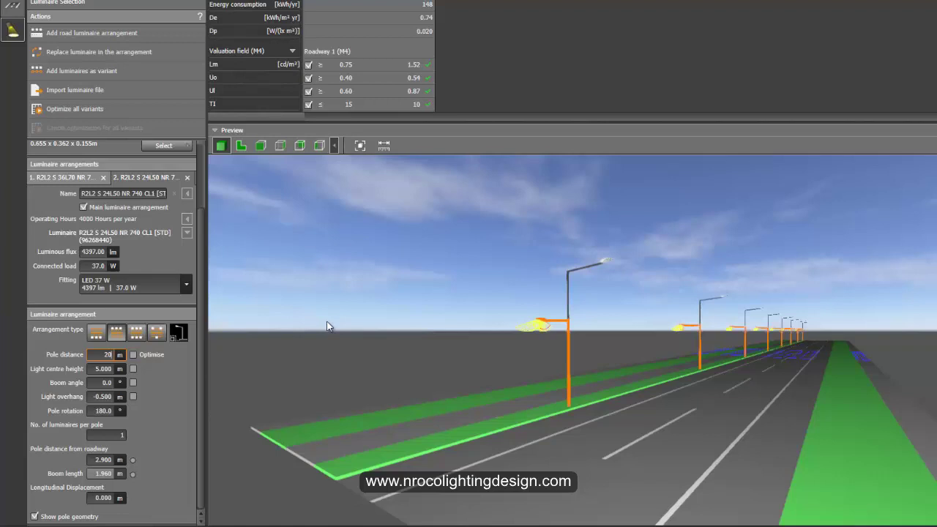
key("Return")
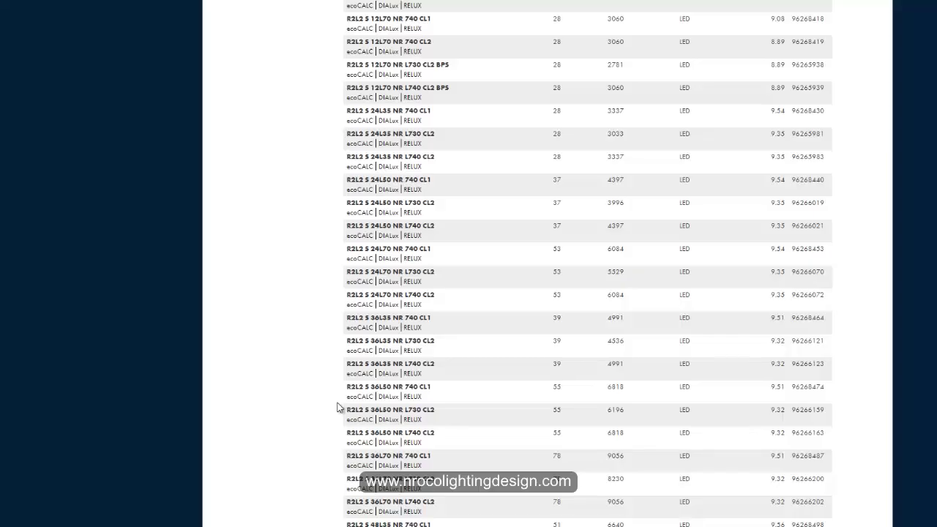
Step: Download and save the DIALux file 258994.uld for R2L2 S 24L50 WS 740 CL1 from the Wide street optic list
left_click(212, 494)
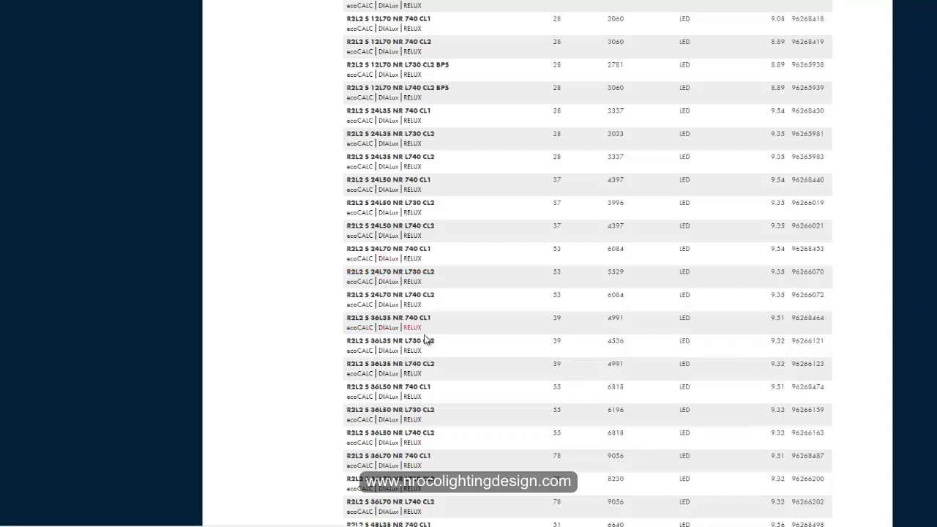
scroll(492, 345, "down", 8)
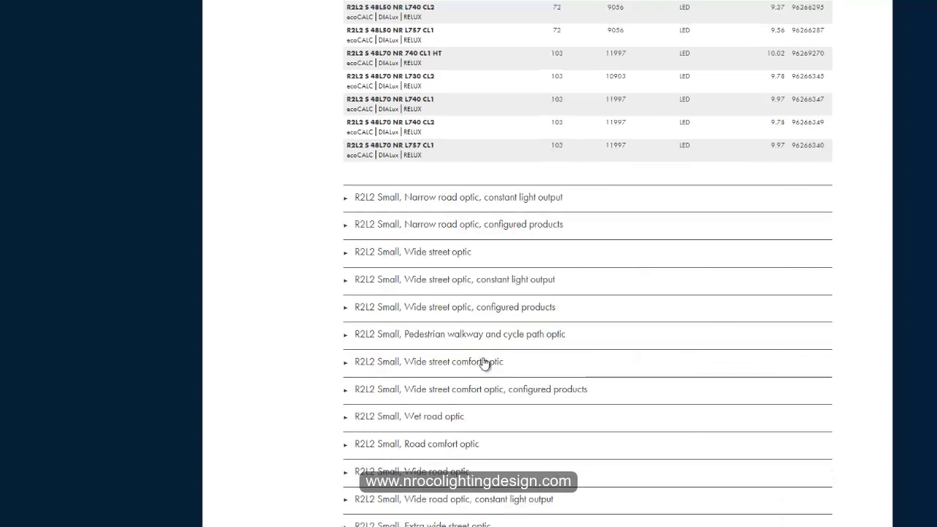
left_click(445, 264)
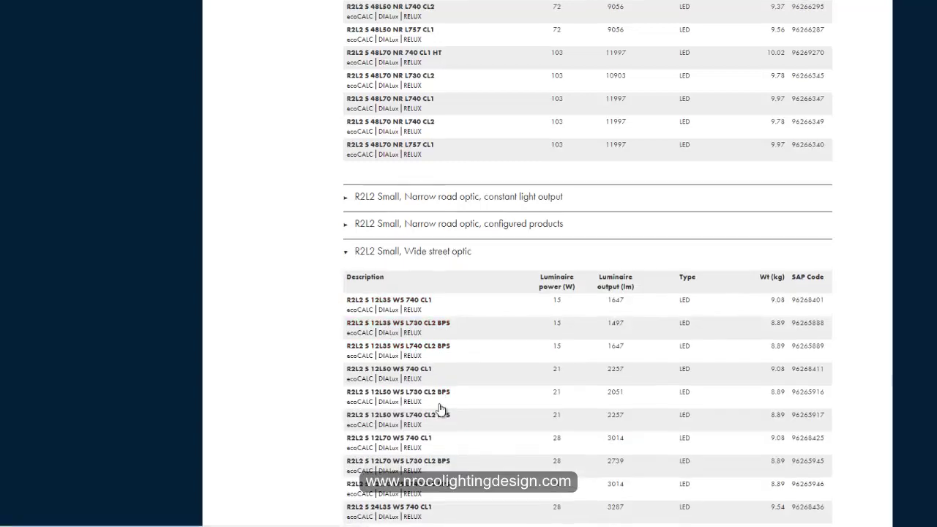
scroll(429, 408, "down", 2)
scroll(432, 400, "up", 3)
scroll(432, 401, "down", 4)
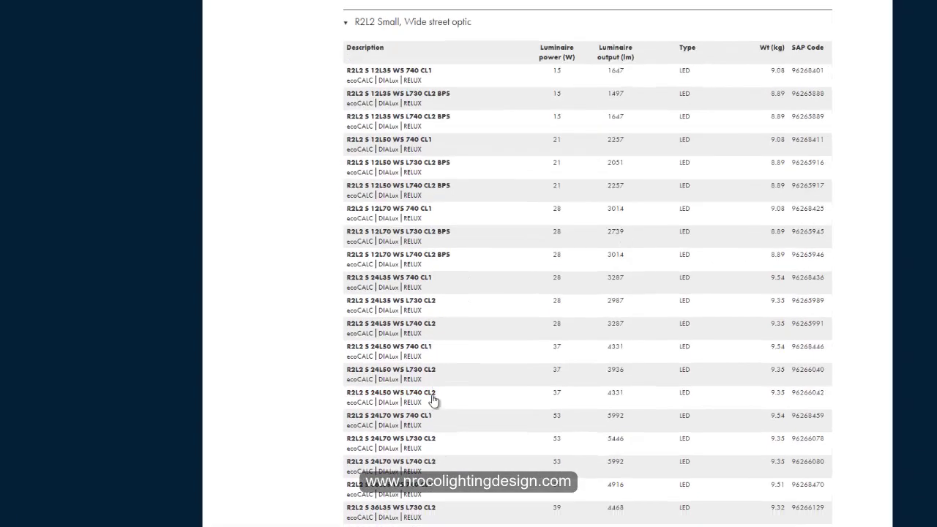
left_click(388, 357)
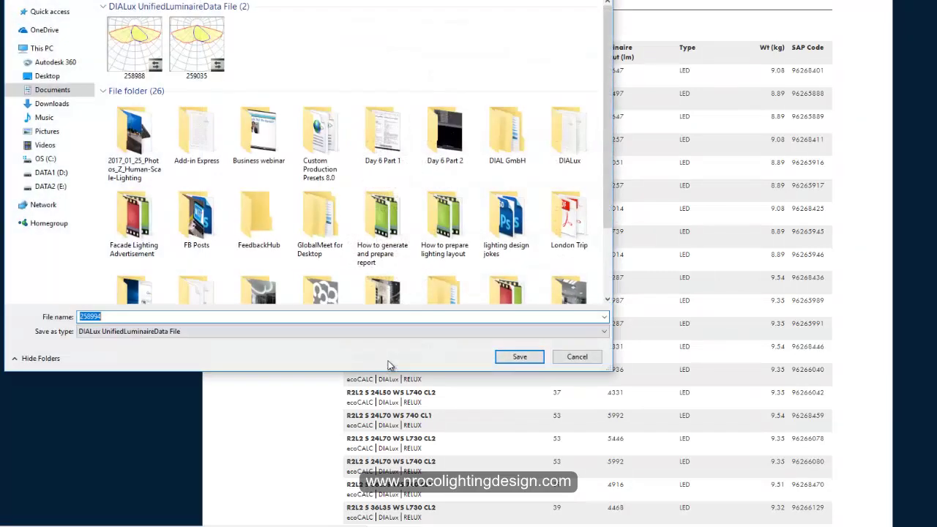
left_click(520, 356)
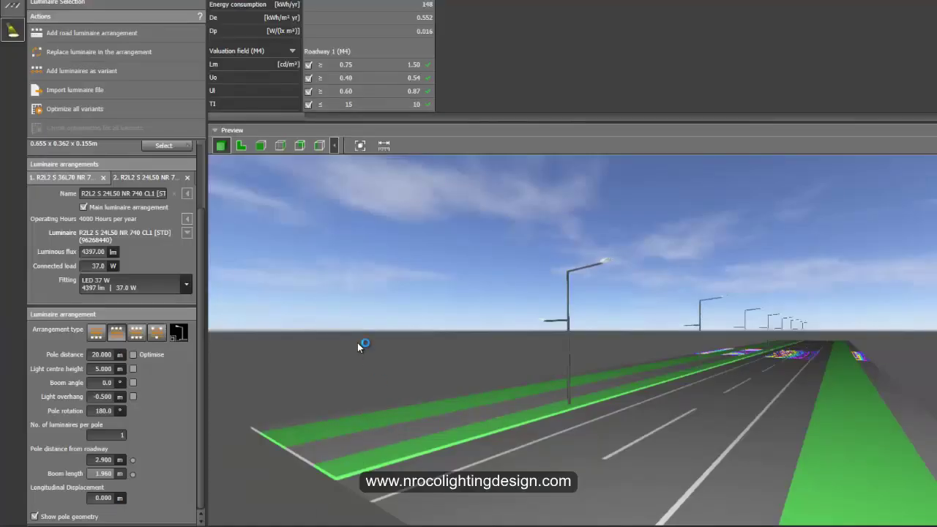
Step: Select the second pole arrangement for the R2L2 S 24L50 WS 740 CL1 swap and view the road from above
scroll(201, 268, "up", 2)
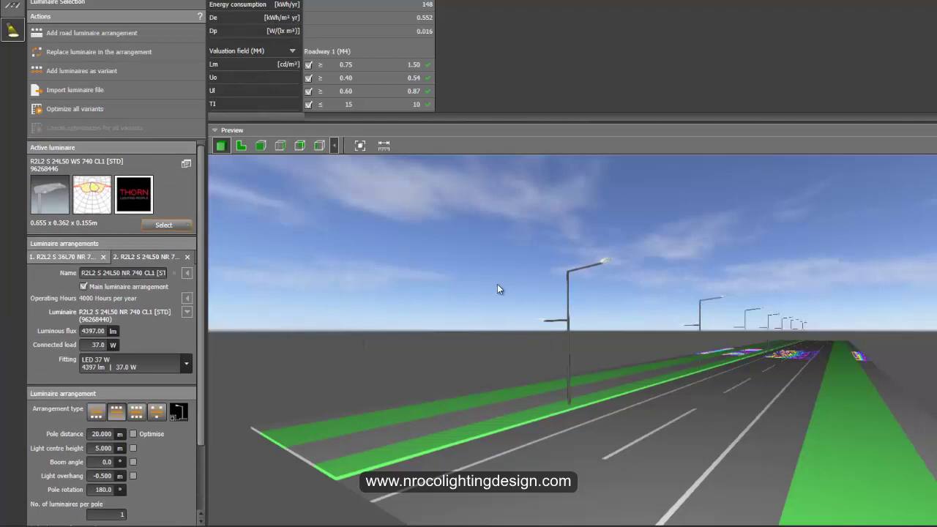
left_click(546, 325)
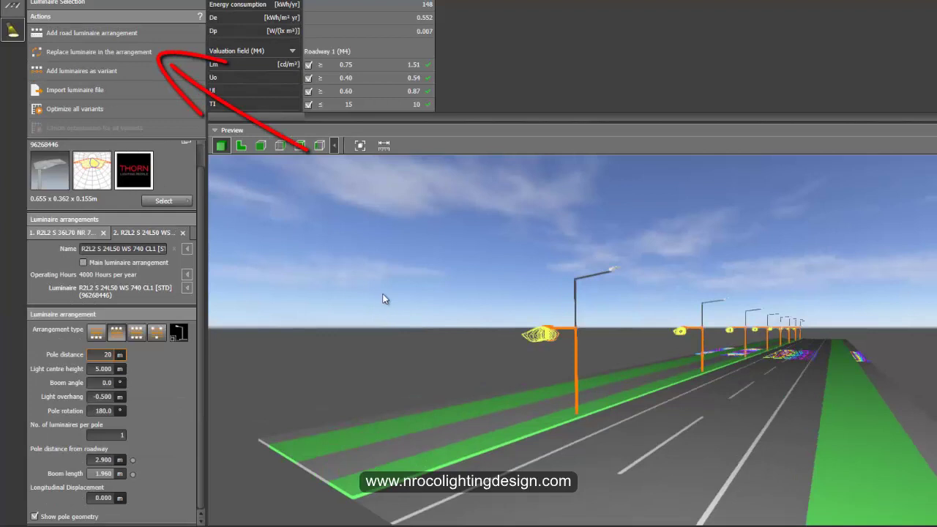
left_click_drag(385, 298, 413, 265)
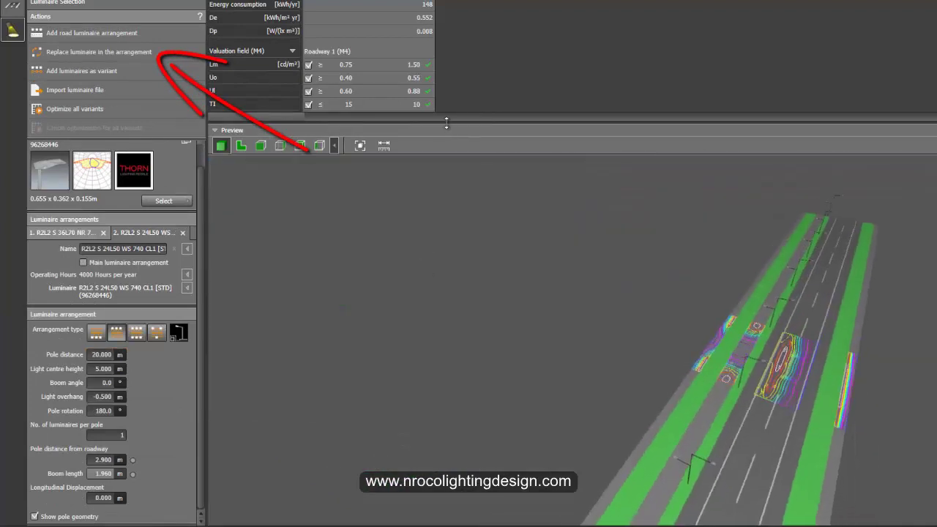
left_click_drag(527, 351, 439, 436)
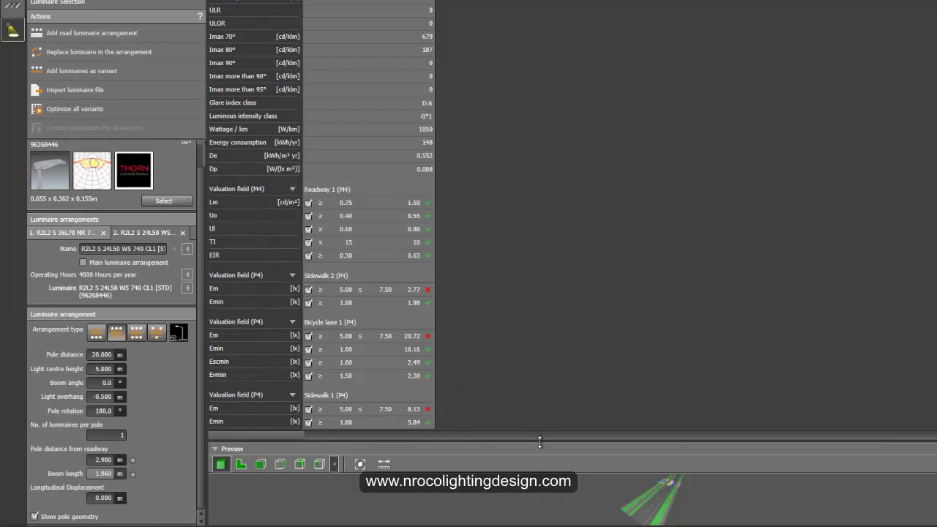
left_click_drag(542, 431, 561, 114)
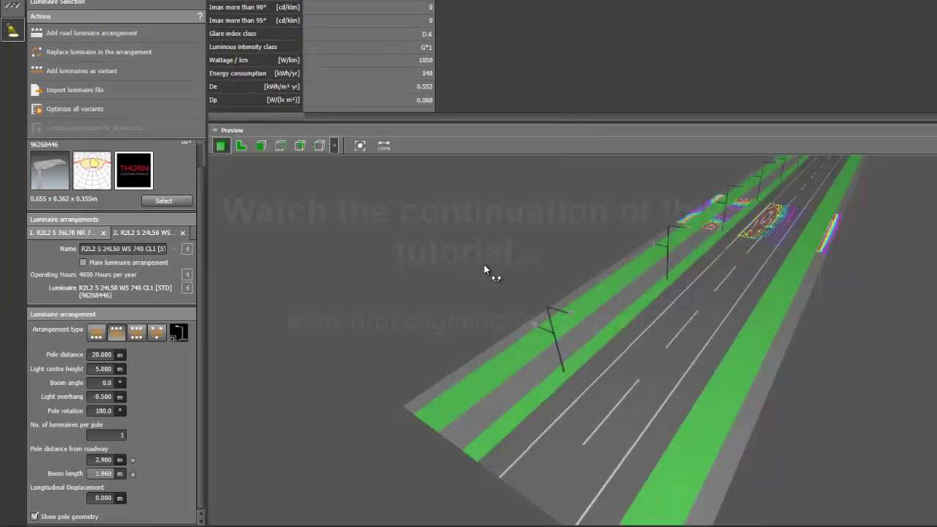